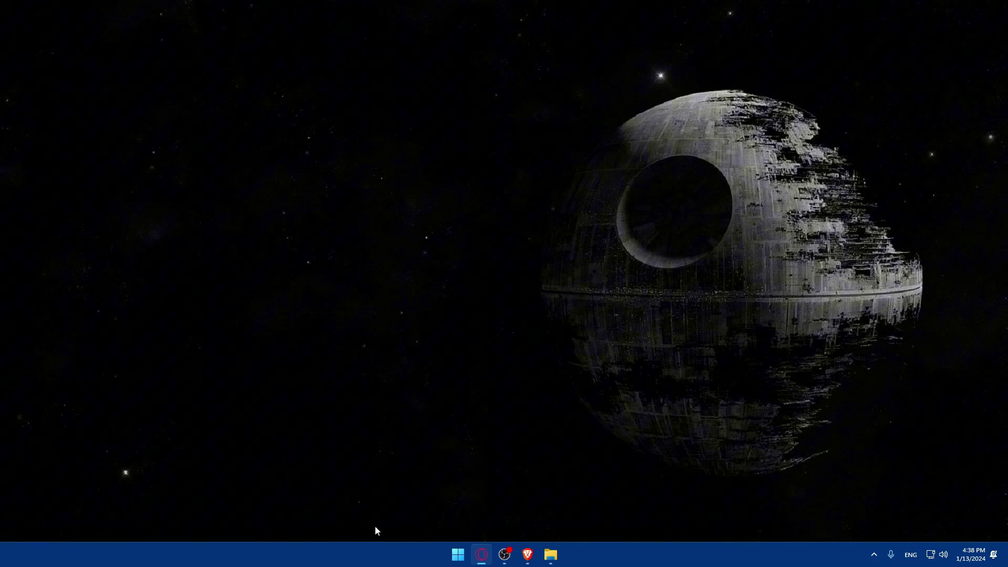
- Launch Brave from the taskbar so a blank New Tab page appears
{"action": "left_click", "coordinate": [526, 555]}
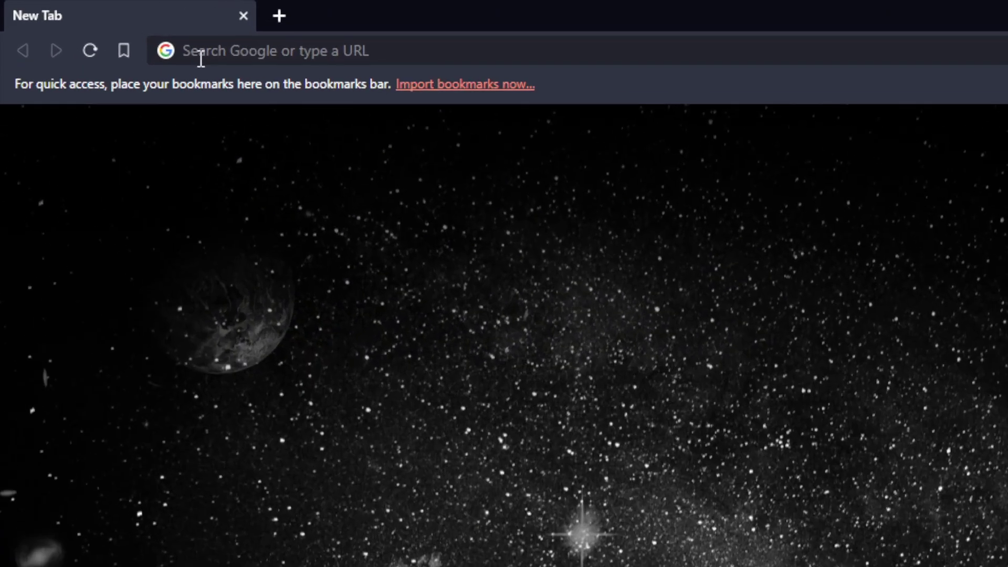
- Load shopify.com in the first tab and alibaba.com in a second tab
{"action": "left_click", "coordinate": [100, 29]}
{"action": "type", "text": "shop"}
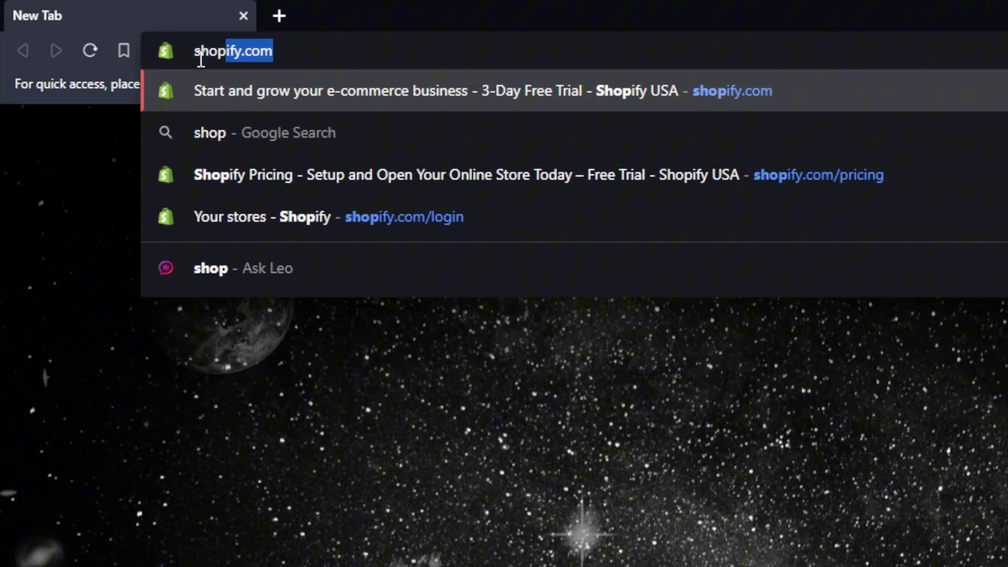
{"action": "type", "text": "iy.com"}
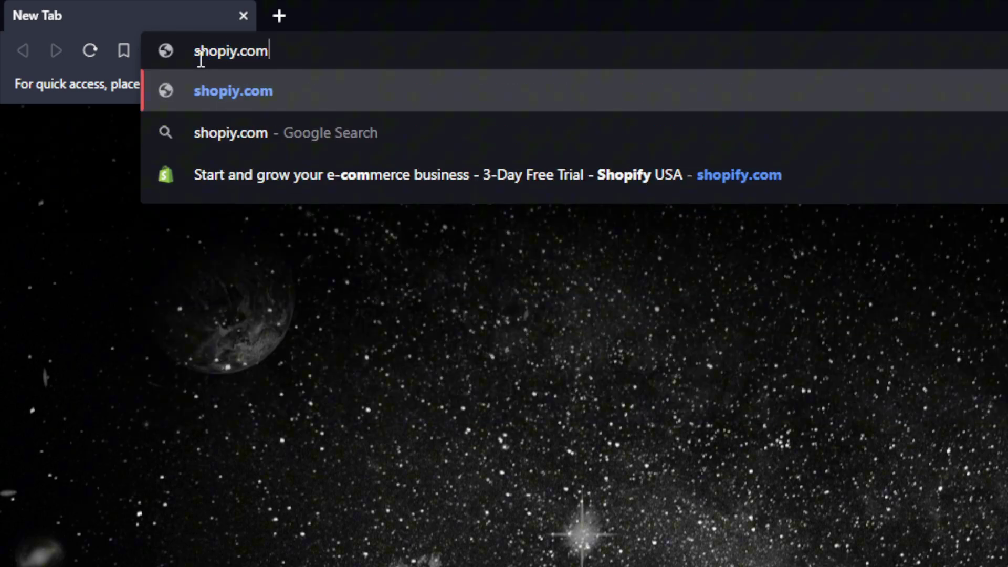
{"action": "key", "text": "BackSpace"}
{"action": "key", "text": "BackSpace"}
{"action": "key", "text": "BackSpace"}
{"action": "key", "text": "BackSpace"}
{"action": "key", "text": "BackSpace"}
{"action": "type", "text": "fy"}
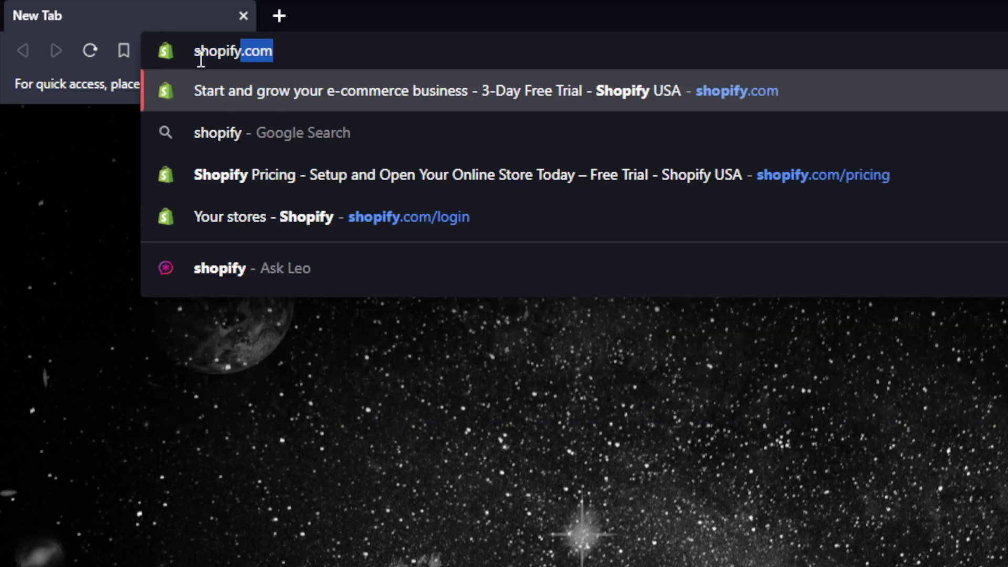
{"action": "type", "text": "."}
{"action": "key", "text": "Return"}
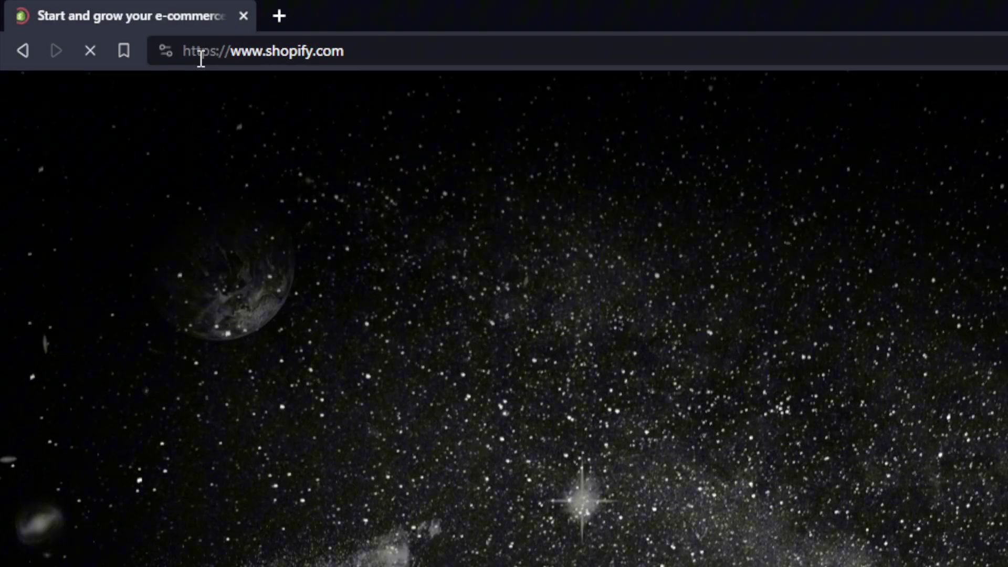
{"action": "key", "text": "ctrl+t"}
{"action": "type", "text": "alib"}
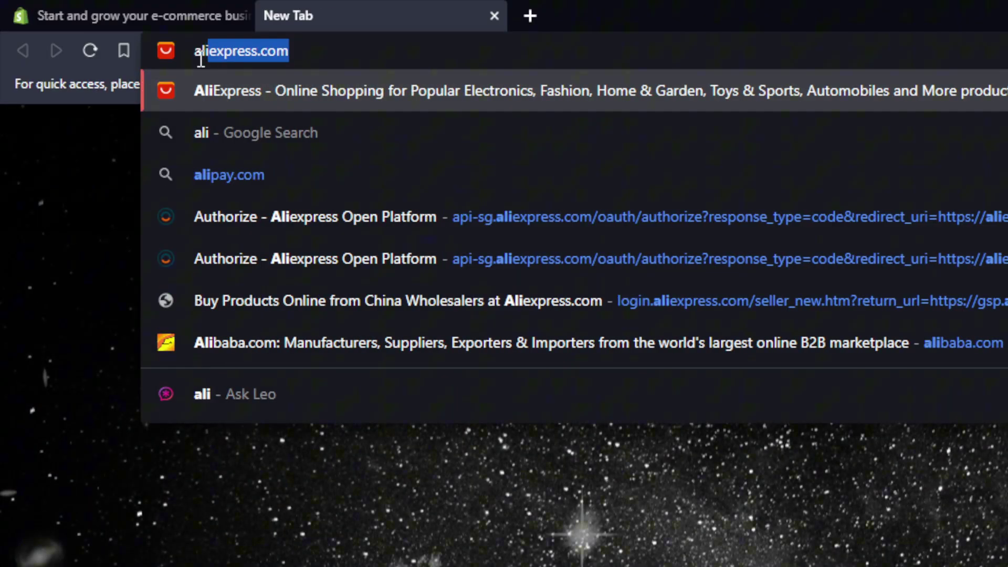
{"action": "type", "text": "aba.com"}
{"action": "key", "text": "Return"}
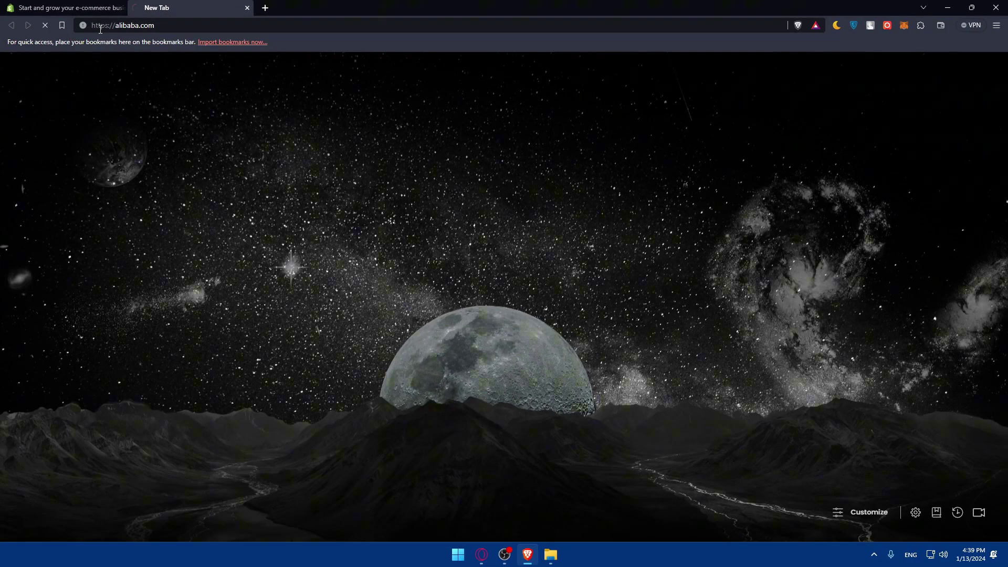
{"action": "key", "text": "ctrl+shift+Tab"}
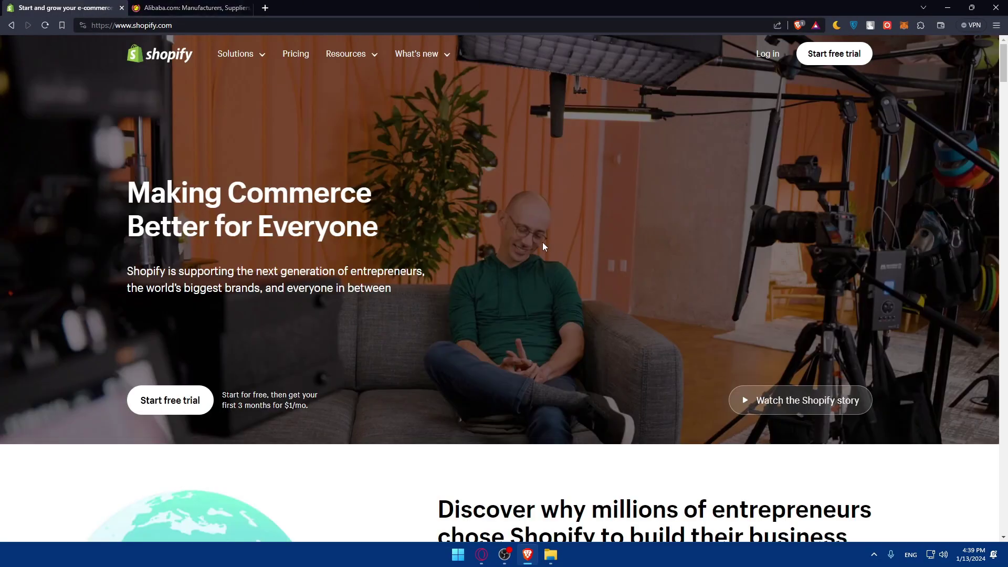
{"action": "key", "text": "ctrl+Tab"}
{"action": "key", "text": "ctrl+Tab"}
{"action": "key", "text": "ctrl+Tab"}
{"action": "key", "text": "ctrl+Tab"}
{"action": "scroll", "coordinate": [464, 246], "scroll_direction": "down", "scroll_amount": 20}
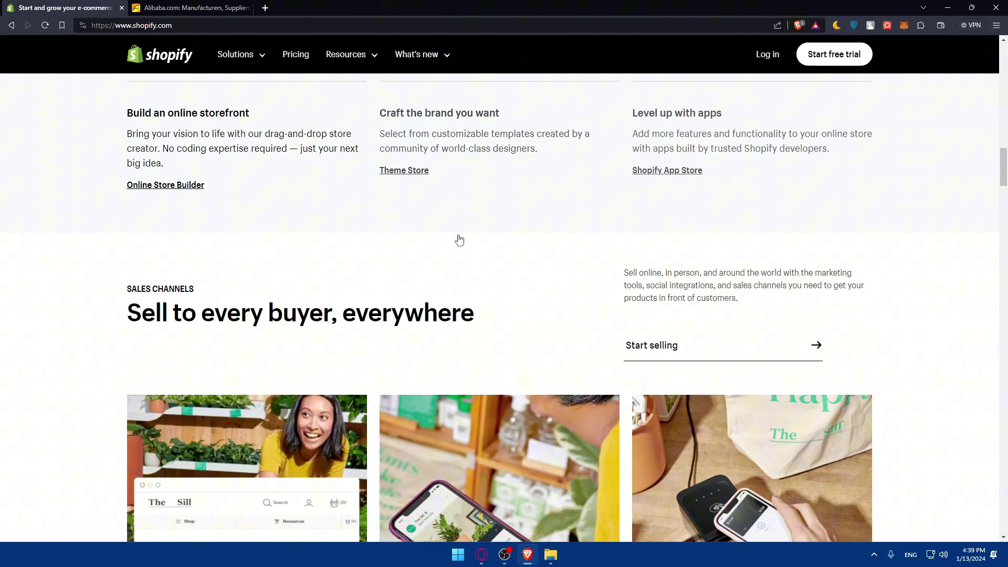
{"action": "scroll", "coordinate": [426, 222], "scroll_direction": "down", "scroll_amount": 20}
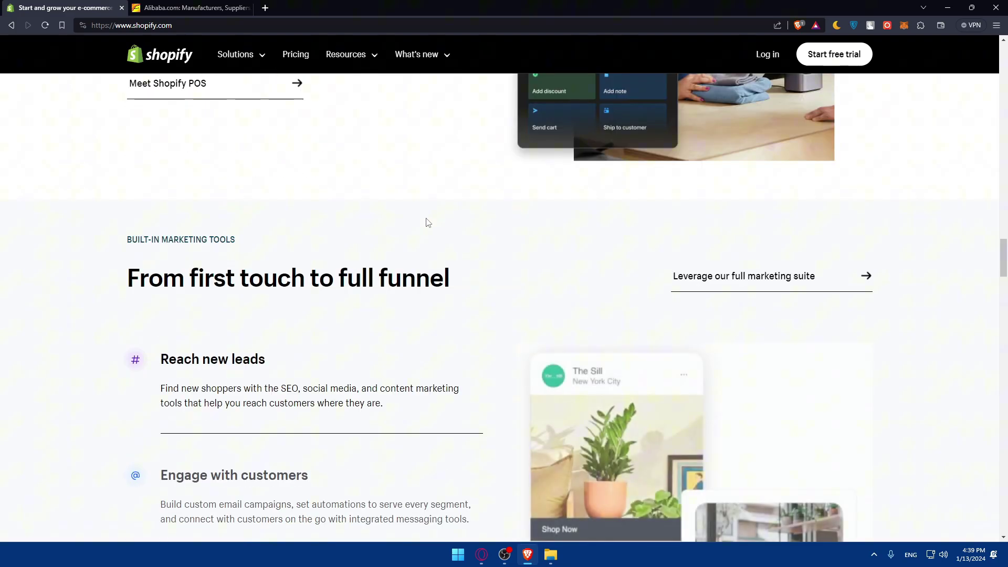
{"action": "scroll", "coordinate": [427, 222], "scroll_direction": "down", "scroll_amount": 20}
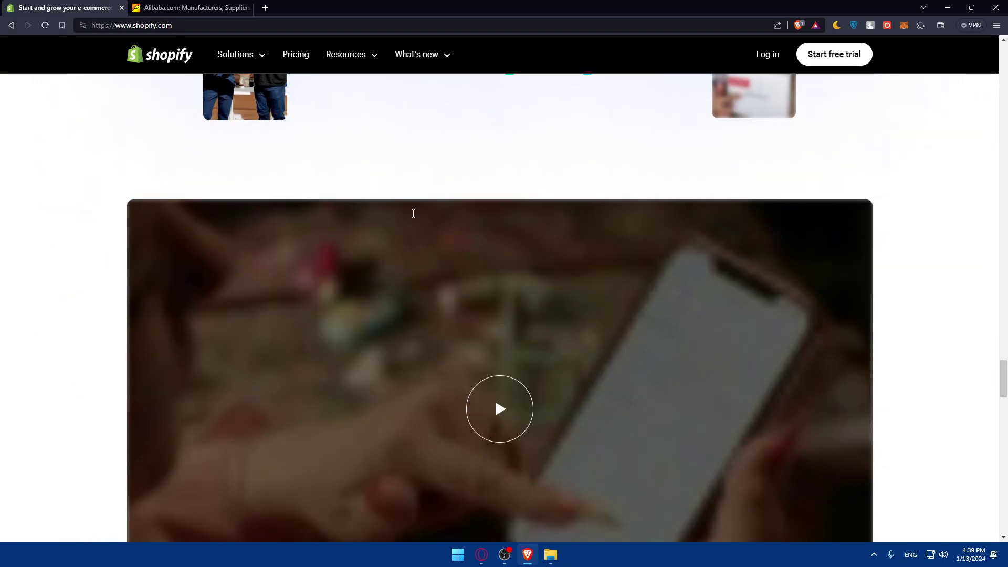
{"action": "scroll", "coordinate": [413, 215], "scroll_direction": "down", "scroll_amount": 2}
{"action": "scroll", "coordinate": [412, 216], "scroll_direction": "down", "scroll_amount": 13}
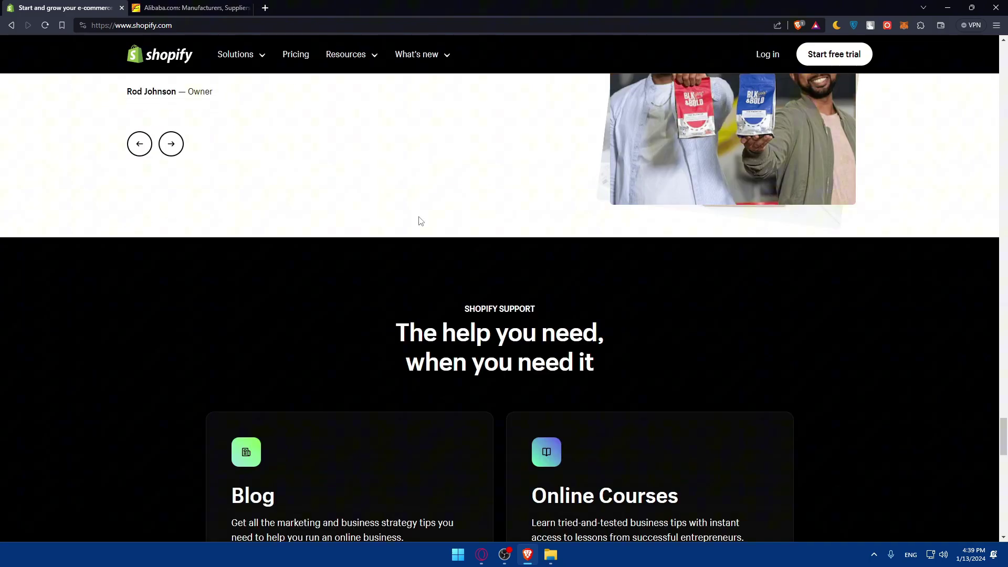
{"action": "scroll", "coordinate": [445, 219], "scroll_direction": "down", "scroll_amount": 5}
{"action": "scroll", "coordinate": [445, 219], "scroll_direction": "up", "scroll_amount": 20}
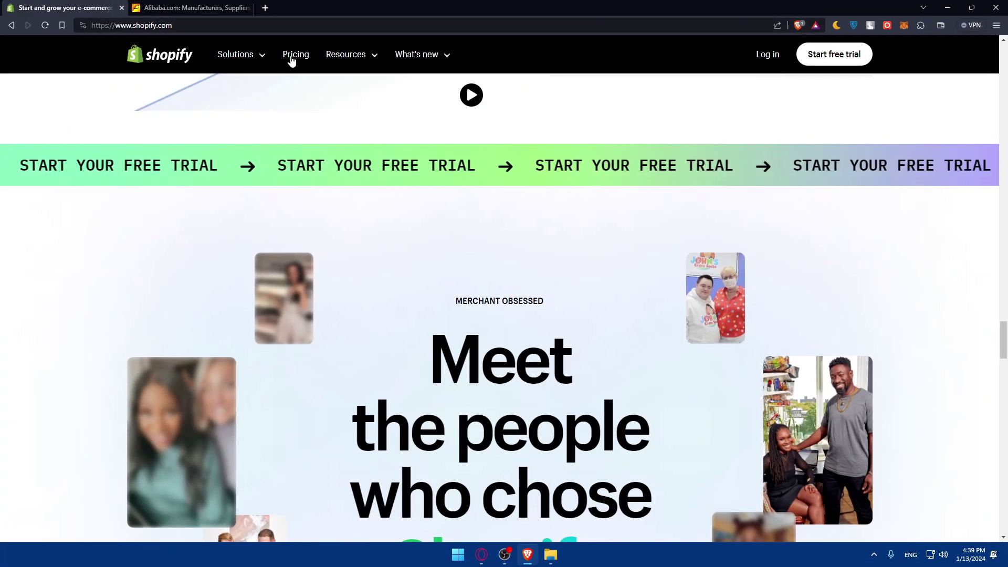
- View Shopify plan prices with yearly billing, then log in to the My Store admin
{"action": "left_click", "coordinate": [292, 59]}
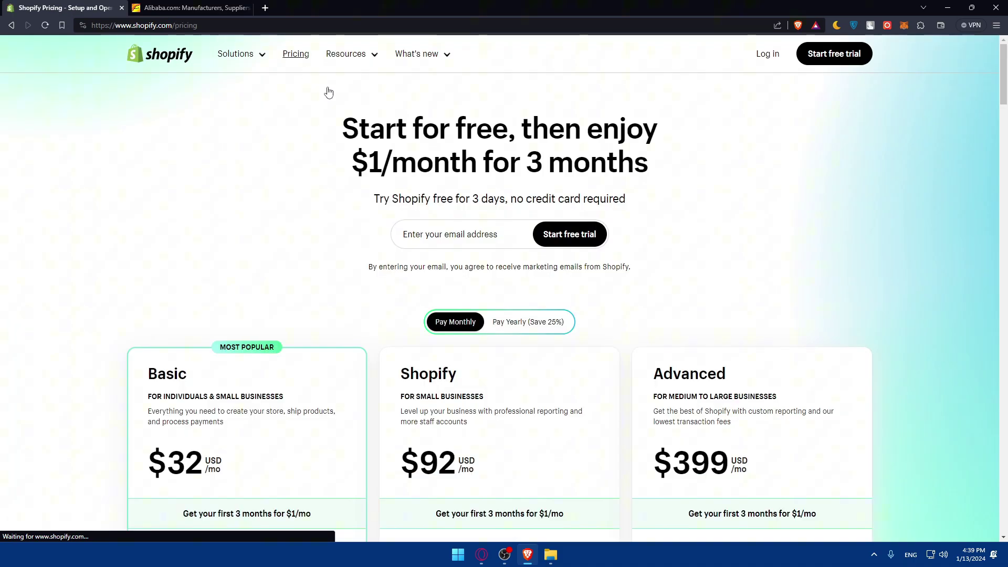
{"action": "scroll", "coordinate": [394, 216], "scroll_direction": "down", "scroll_amount": 3}
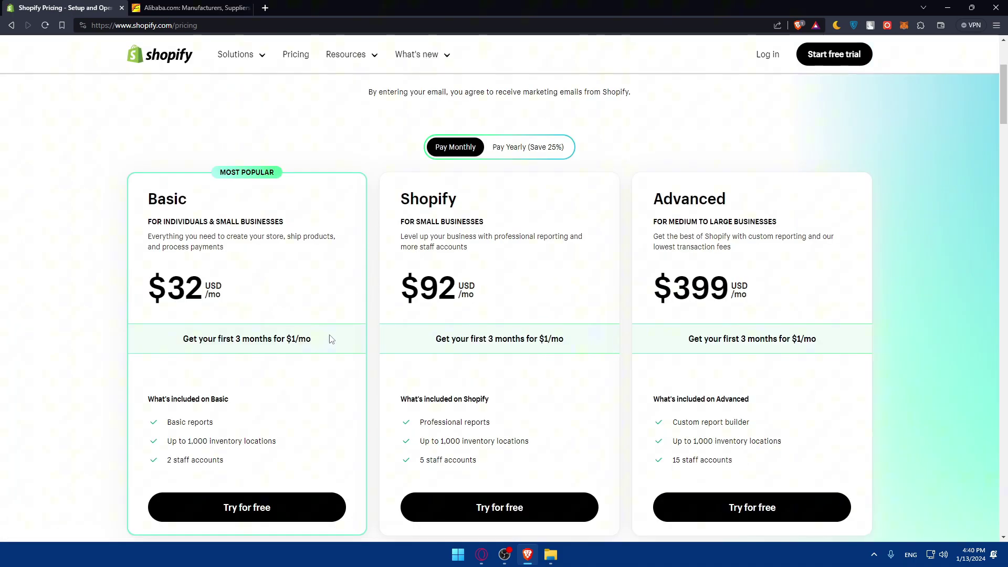
{"action": "left_click", "coordinate": [530, 146]}
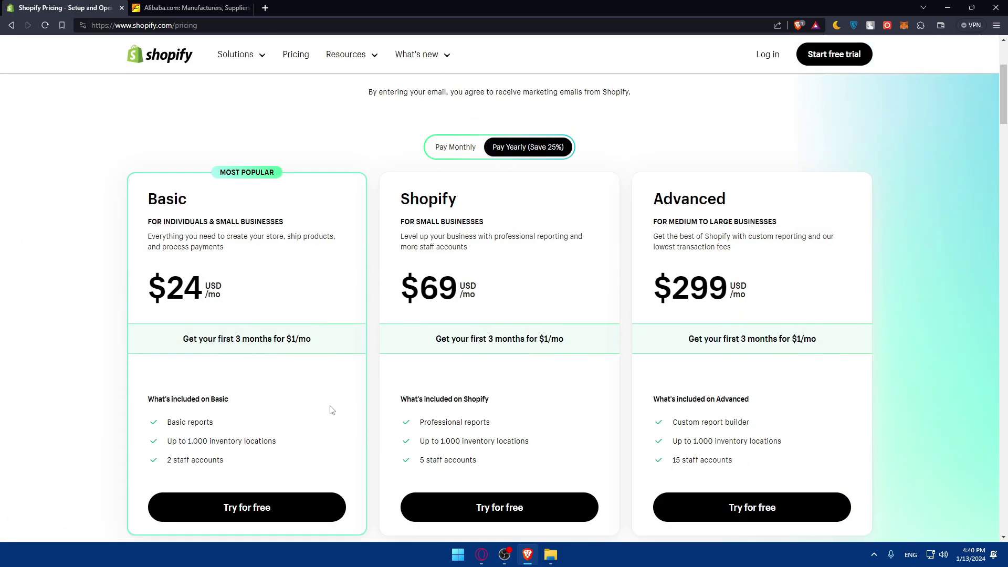
{"action": "left_click", "coordinate": [767, 54]}
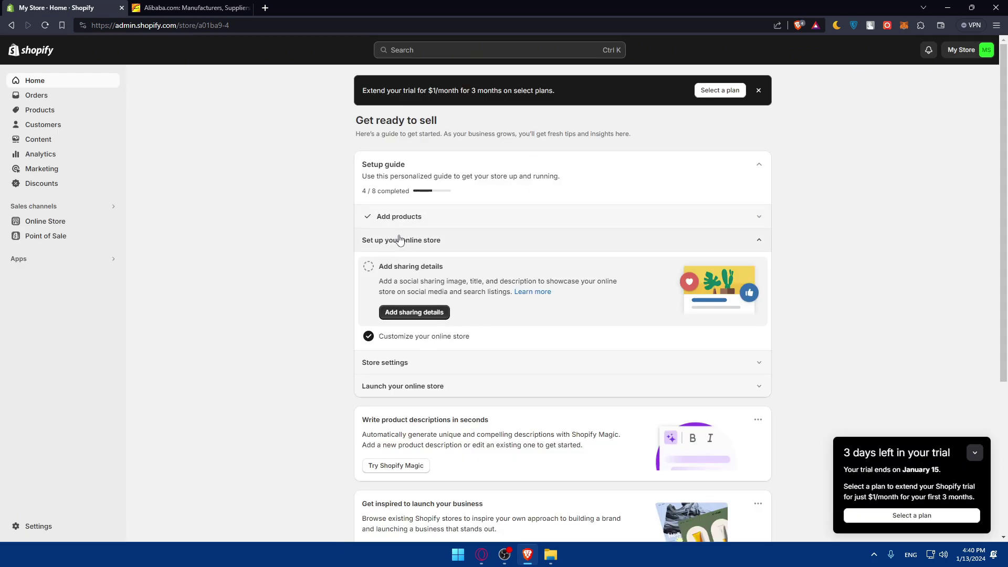
- Switch to the Alibaba tab and sign in to the buyer account
{"action": "left_click", "coordinate": [196, 8]}
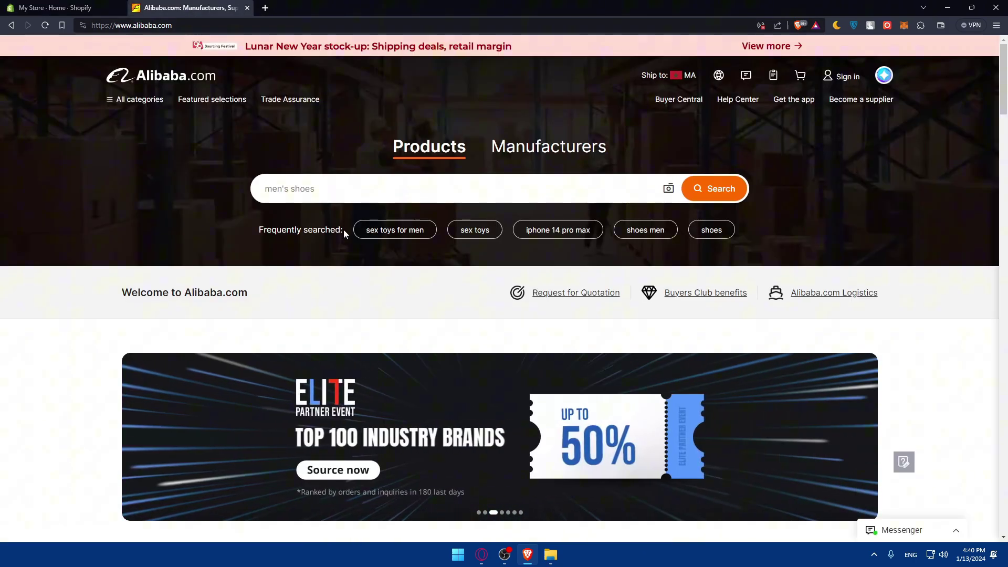
{"action": "mouse_move", "coordinate": [846, 83]}
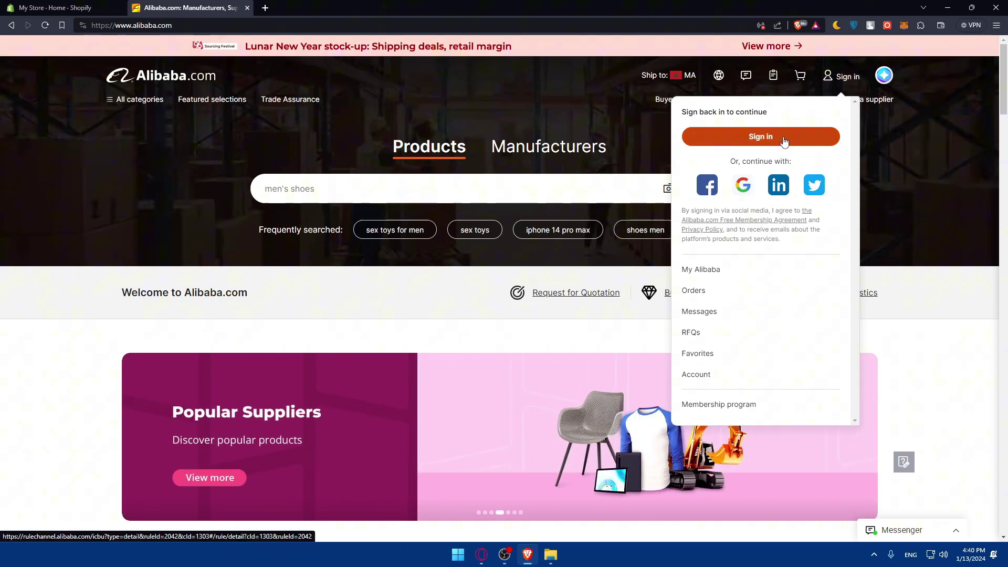
{"action": "left_click", "coordinate": [781, 145]}
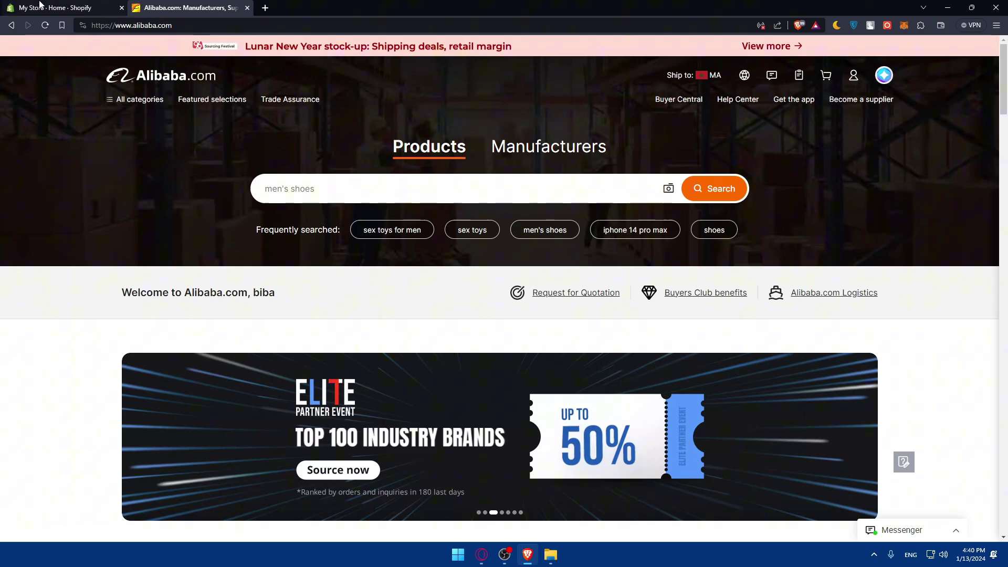
- Glance at the Shopify admin, then browse the signed-in Alibaba homepage sections
{"action": "left_click", "coordinate": [39, 5]}
{"action": "left_click", "coordinate": [184, 7]}
{"action": "scroll", "coordinate": [609, 210], "scroll_direction": "down", "scroll_amount": 10}
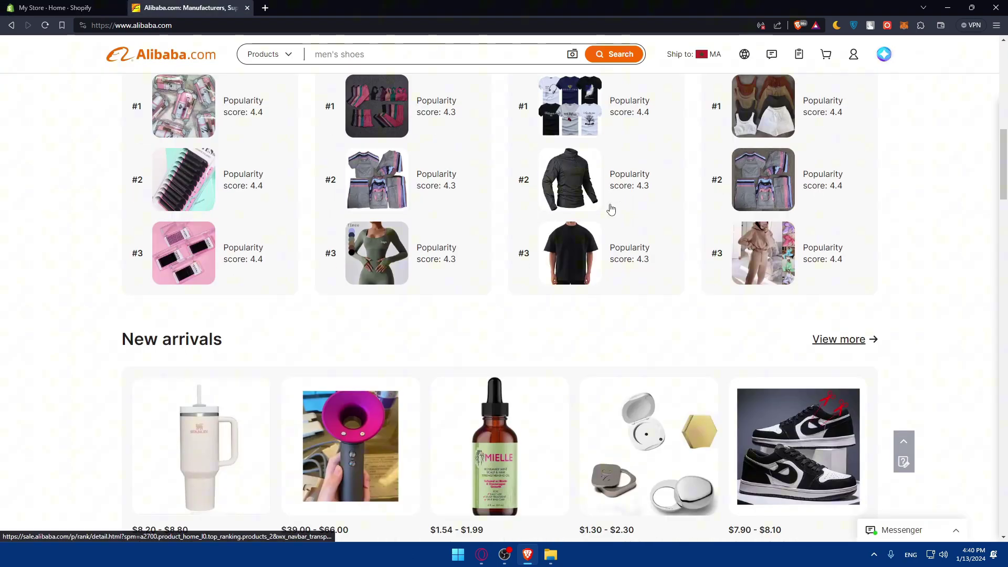
{"action": "scroll", "coordinate": [611, 209], "scroll_direction": "up", "scroll_amount": 10}
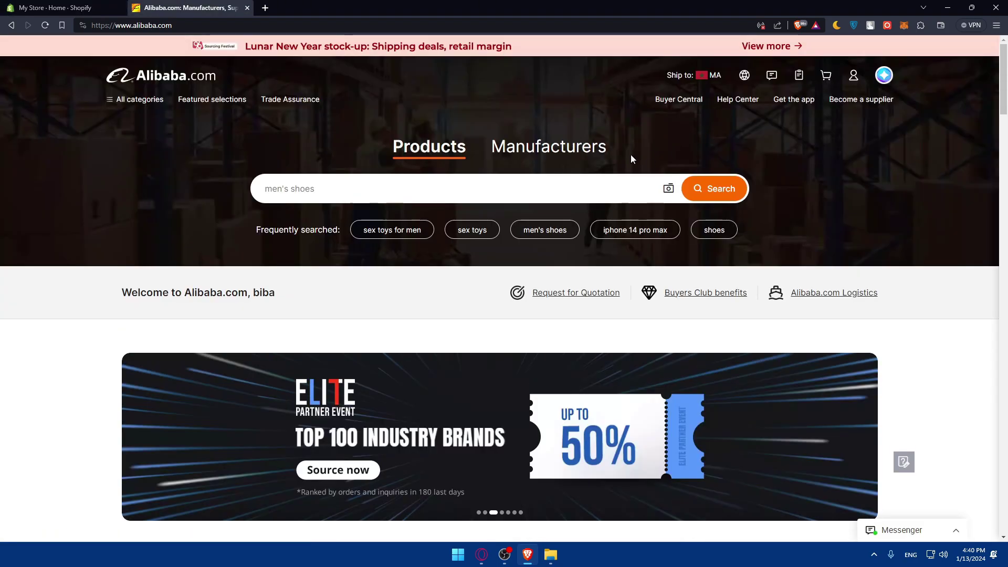
{"action": "scroll", "coordinate": [773, 234], "scroll_direction": "down", "scroll_amount": 10}
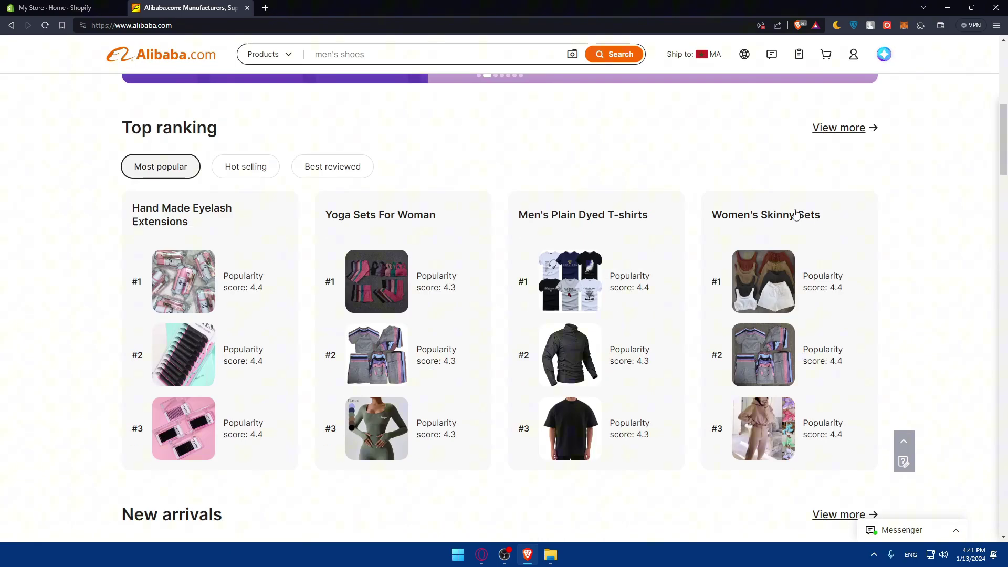
{"action": "scroll", "coordinate": [765, 204], "scroll_direction": "down", "scroll_amount": 5}
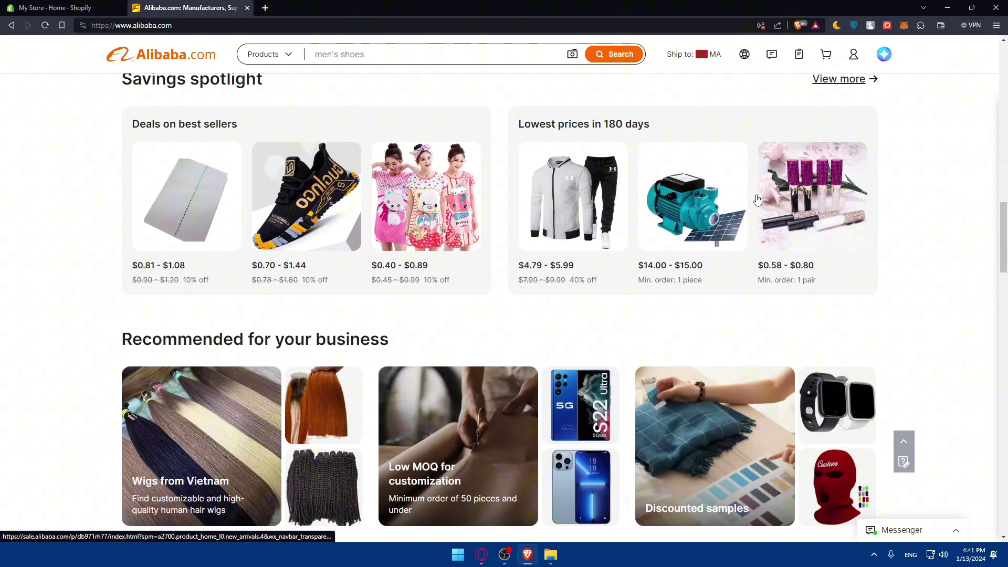
{"action": "scroll", "coordinate": [757, 199], "scroll_direction": "up", "scroll_amount": 12}
{"action": "scroll", "coordinate": [756, 198], "scroll_direction": "up", "scroll_amount": 5}
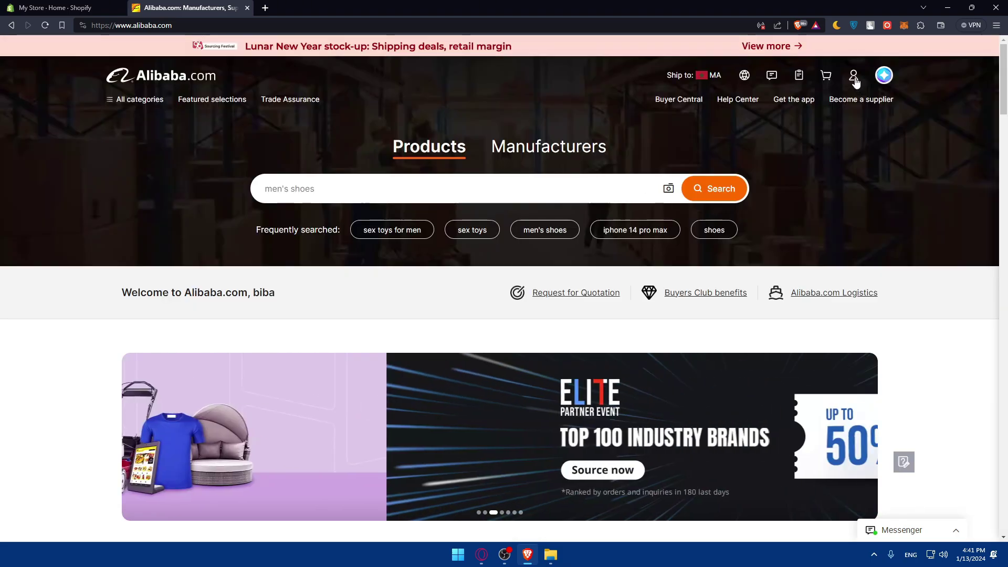
- Open the My Alibaba account settings page
{"action": "mouse_move", "coordinate": [854, 76]}
{"action": "left_click_drag", "start_coordinate": [835, 326], "coordinate": [708, 142]}
{"action": "left_click", "coordinate": [712, 251]}
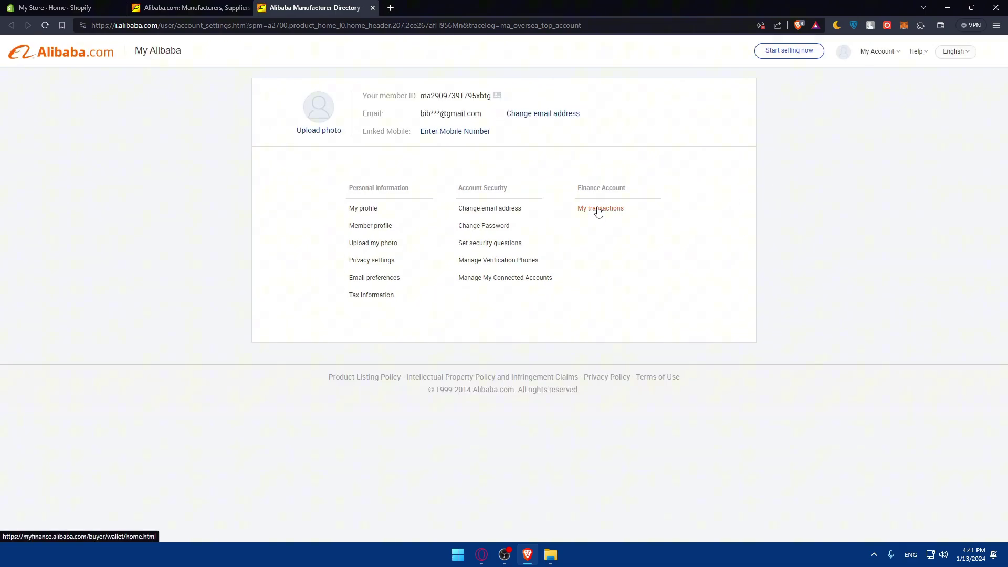
- Open Alibaba's seller sign-up information and look through its pricing
{"action": "left_click", "coordinate": [789, 51]}
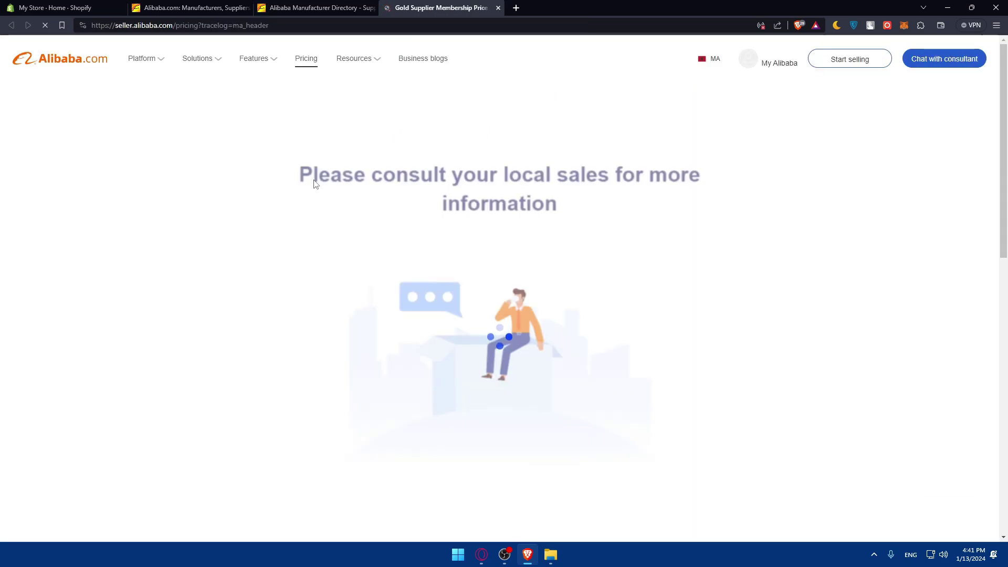
{"action": "scroll", "coordinate": [382, 221], "scroll_direction": "down", "scroll_amount": 8}
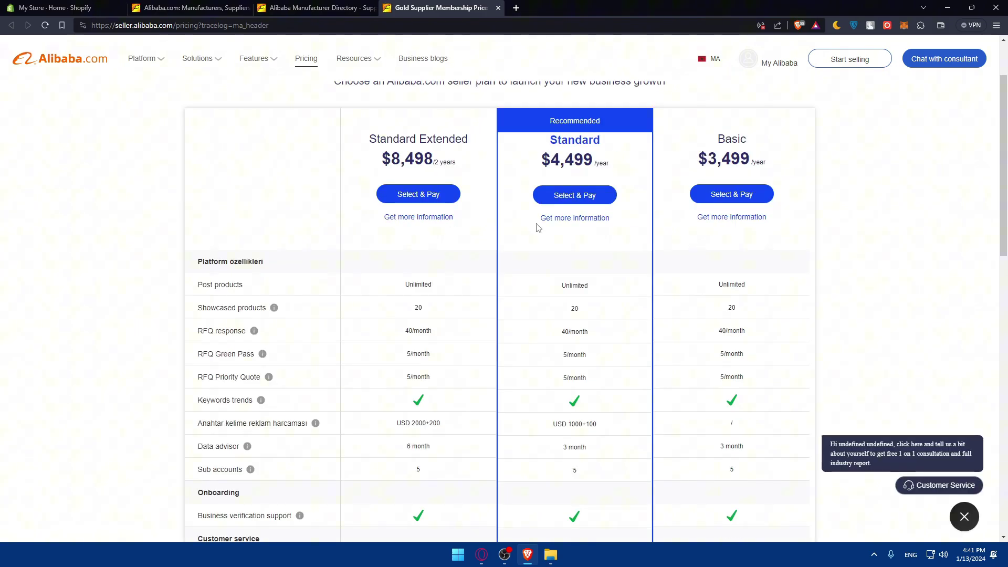
{"action": "scroll", "coordinate": [489, 221], "scroll_direction": "down", "scroll_amount": 5}
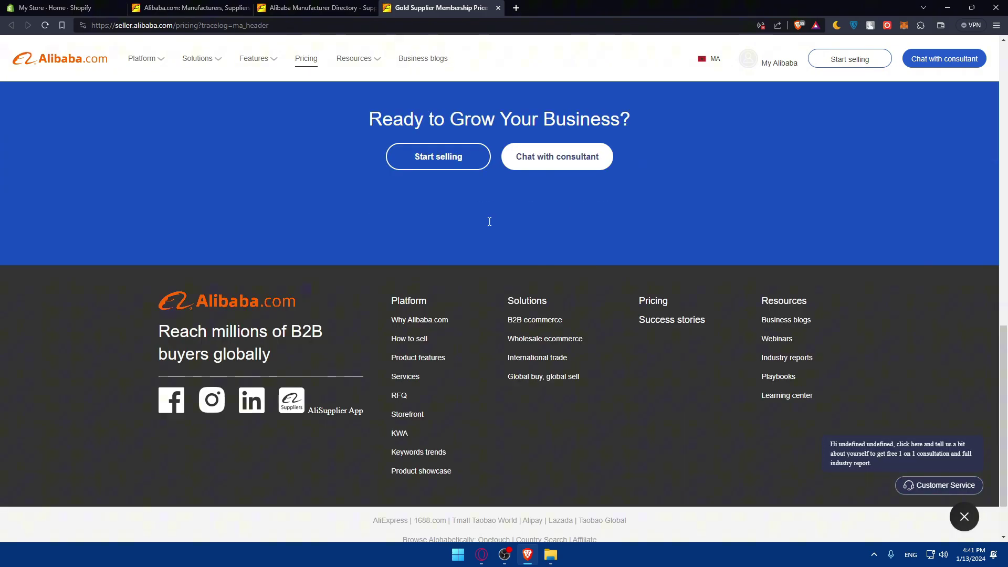
{"action": "scroll", "coordinate": [490, 222], "scroll_direction": "up", "scroll_amount": 15}
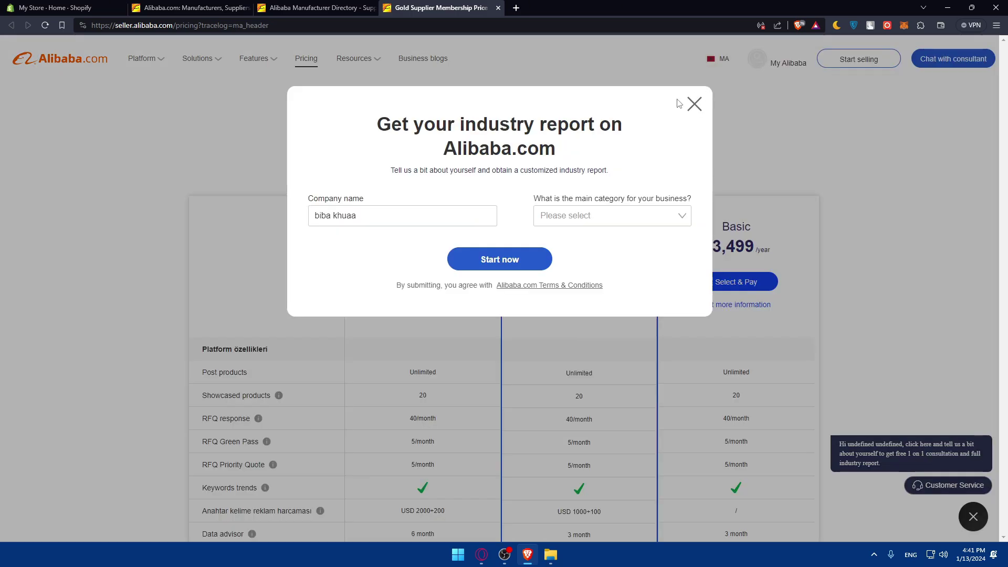
- Dismiss the industry report popup and close the Seller Central tab
{"action": "left_click", "coordinate": [693, 104]}
{"action": "left_click", "coordinate": [92, 60]}
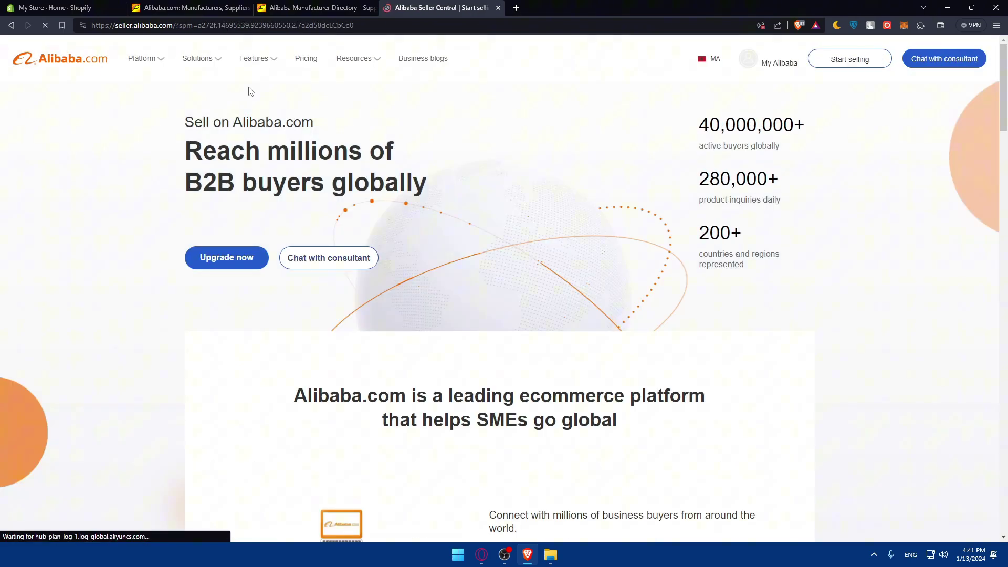
{"action": "left_click", "coordinate": [497, 8]}
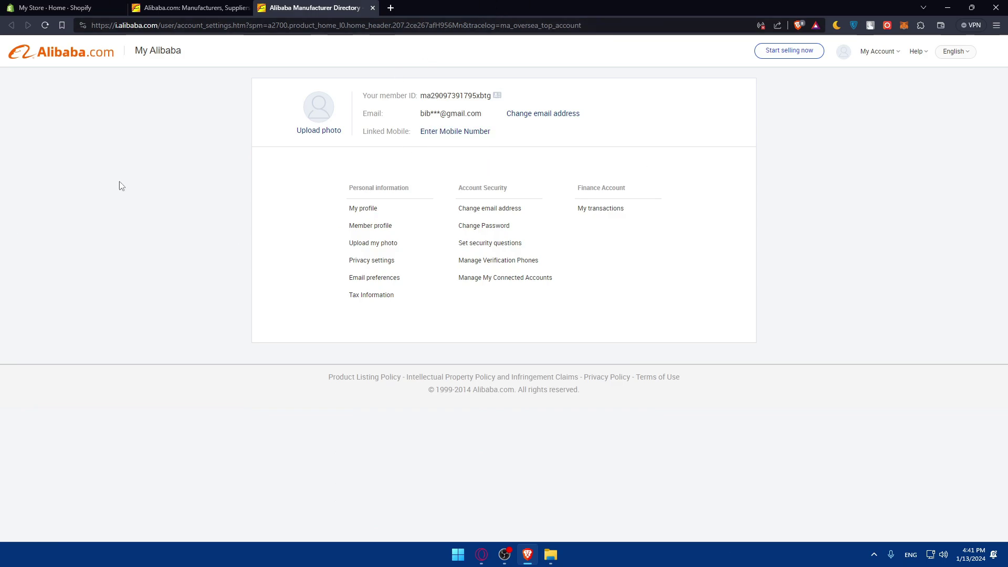
- From the Alibaba home page, open the discounted sports shoe deal in Savings spotlight
{"action": "left_click", "coordinate": [93, 54]}
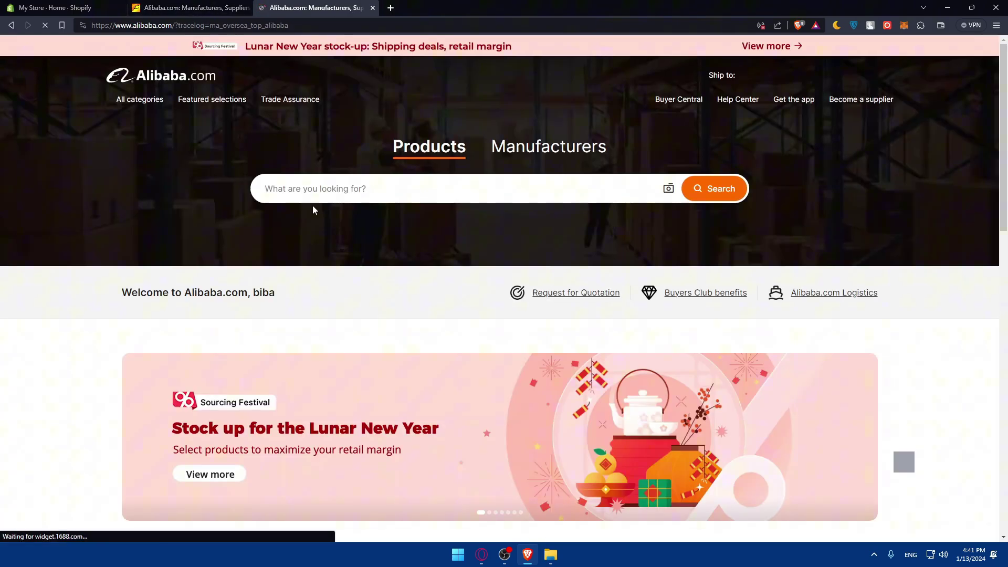
{"action": "scroll", "coordinate": [324, 242], "scroll_direction": "down", "scroll_amount": 10}
{"action": "scroll", "coordinate": [328, 255], "scroll_direction": "down", "scroll_amount": 10}
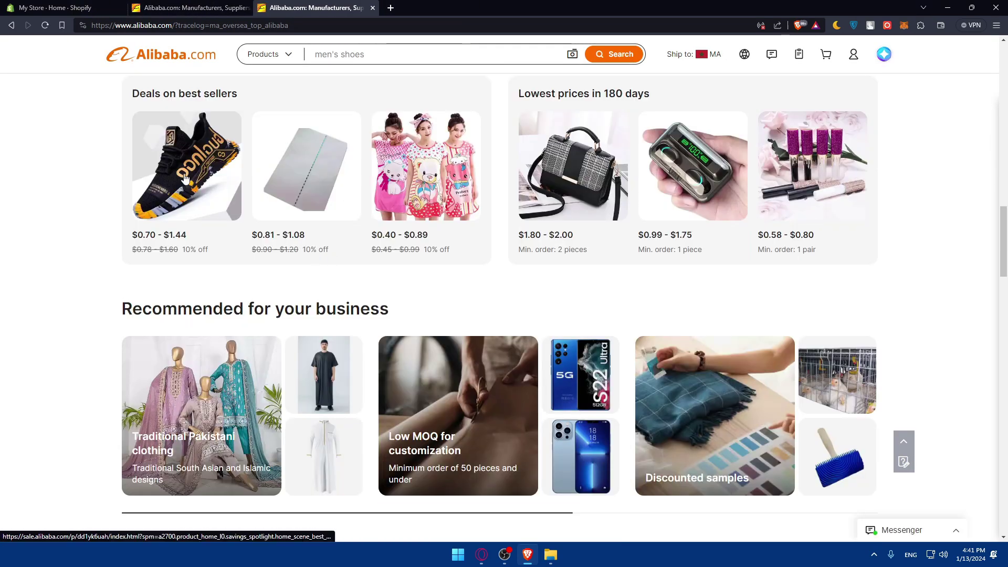
{"action": "left_click", "coordinate": [185, 179]}
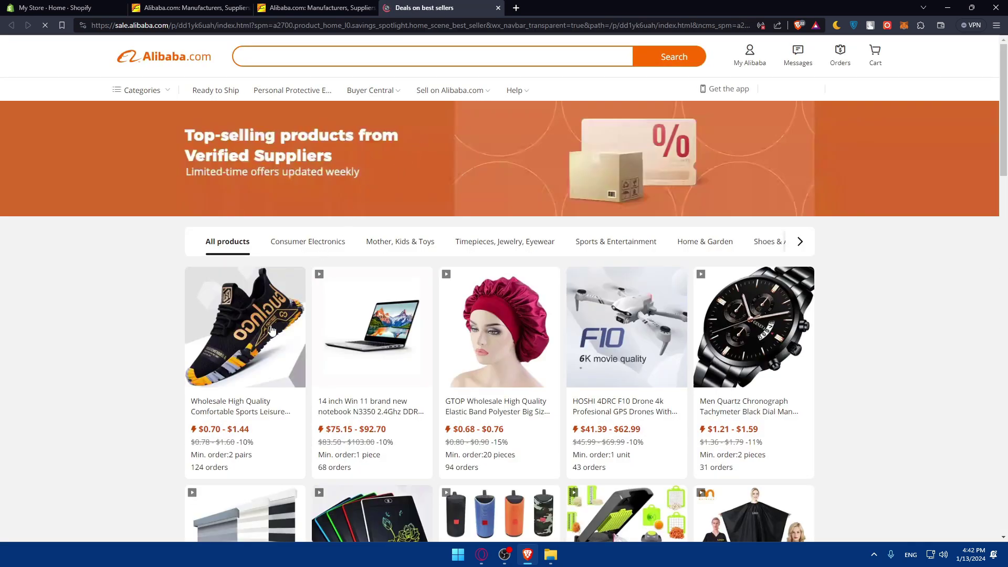
- Review the Wholesale High Quality Comfortable Sports Leisure shoe's tiered prices and key attributes
{"action": "left_click", "coordinate": [271, 331]}
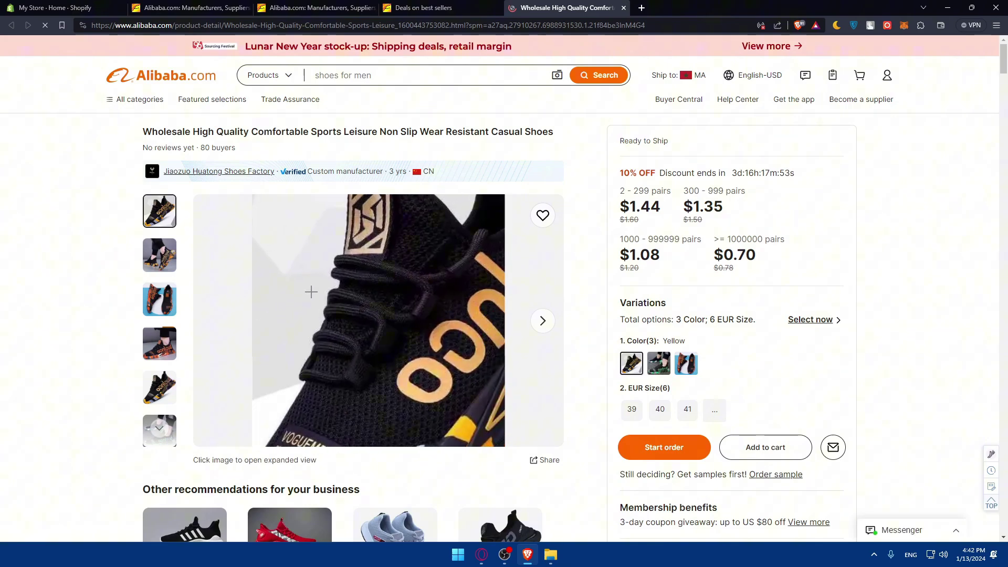
{"action": "scroll", "coordinate": [415, 288], "scroll_direction": "down", "scroll_amount": 18}
{"action": "scroll", "coordinate": [418, 271], "scroll_direction": "up", "scroll_amount": 15}
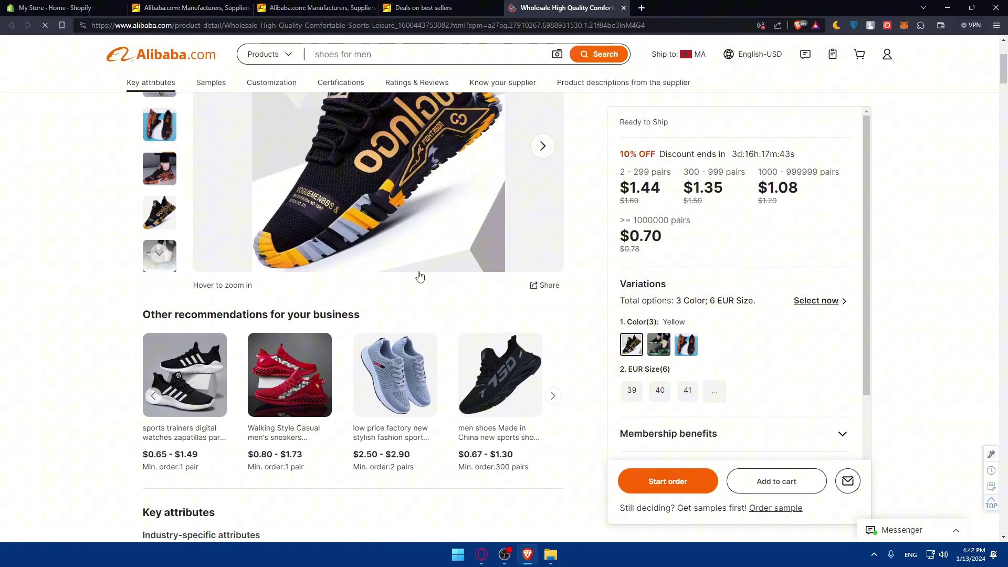
{"action": "scroll", "coordinate": [418, 271], "scroll_direction": "down", "scroll_amount": 10}
{"action": "scroll", "coordinate": [488, 278], "scroll_direction": "up", "scroll_amount": 5}
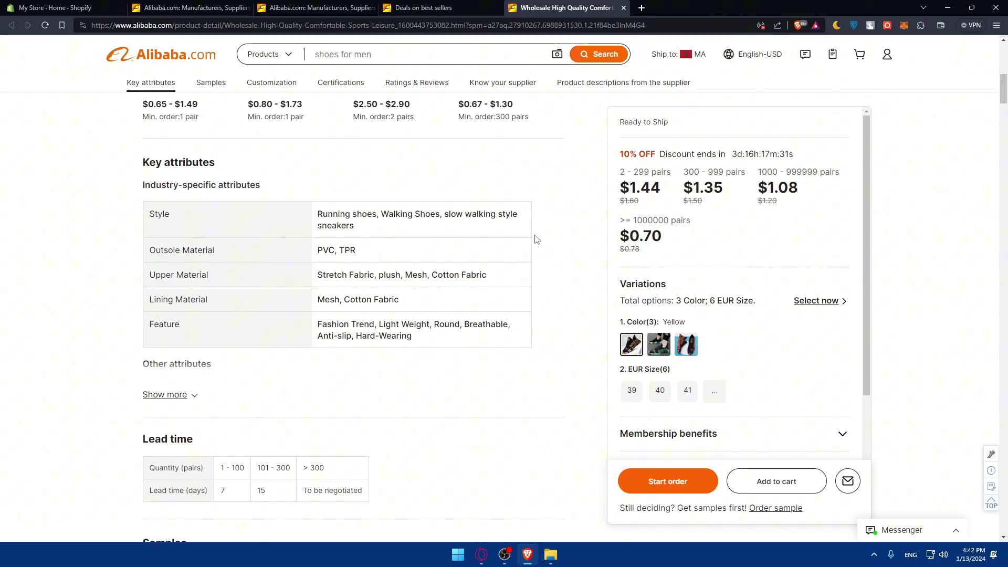
{"action": "left_click", "coordinate": [103, 6]}
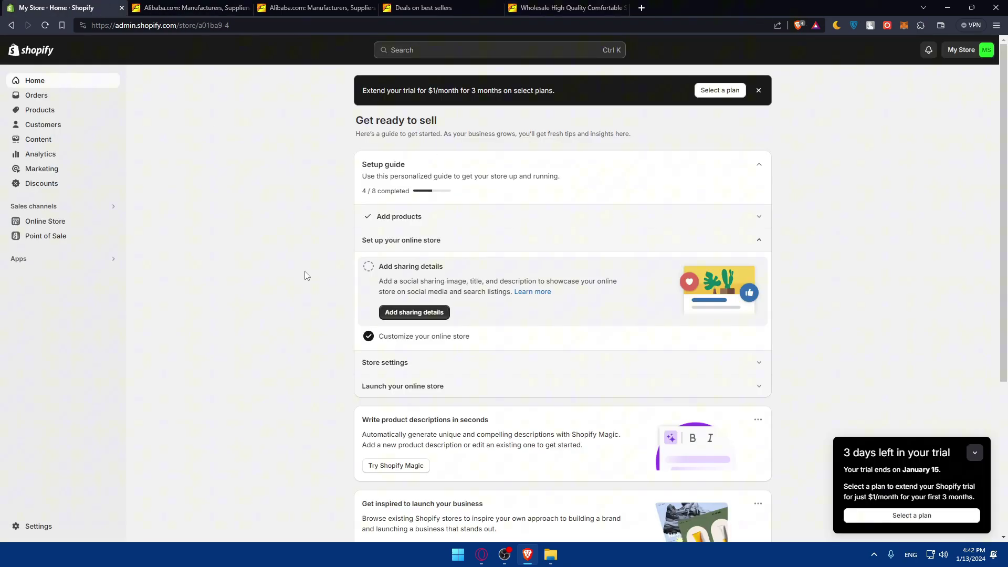
{"action": "left_click", "coordinate": [442, 12]}
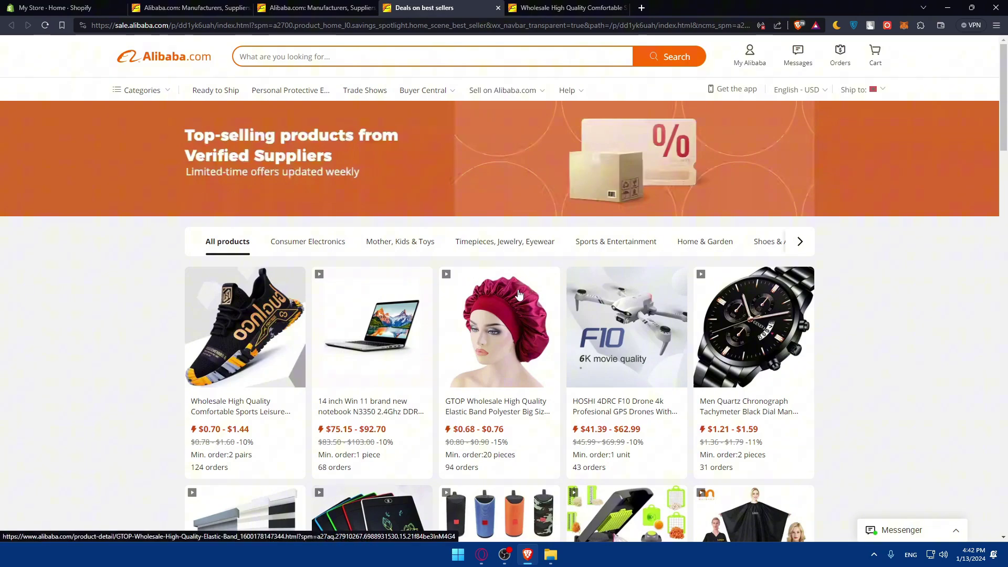
{"action": "left_click", "coordinate": [564, 8]}
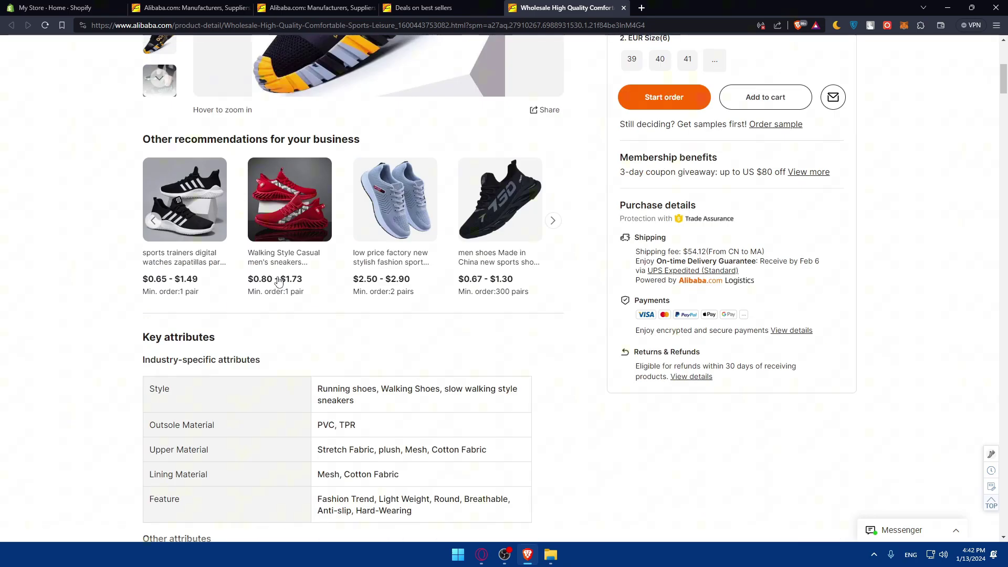
{"action": "scroll", "coordinate": [283, 281], "scroll_direction": "down", "scroll_amount": 6}
{"action": "scroll", "coordinate": [282, 282], "scroll_direction": "up", "scroll_amount": 3}
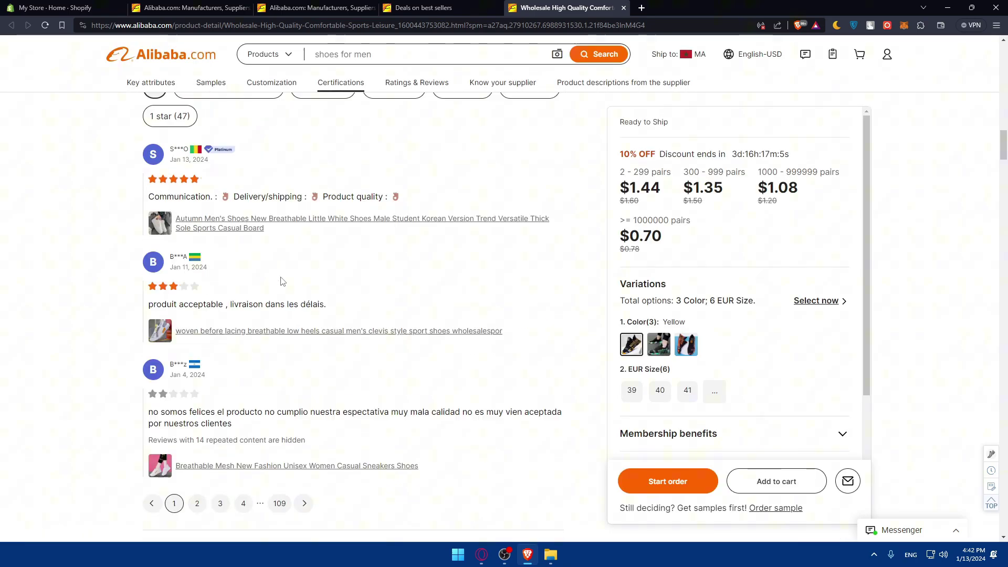
{"action": "scroll", "coordinate": [204, 195], "scroll_direction": "down", "scroll_amount": 2}
{"action": "scroll", "coordinate": [148, 329], "scroll_direction": "up", "scroll_amount": 3}
{"action": "scroll", "coordinate": [210, 247], "scroll_direction": "down", "scroll_amount": 12}
{"action": "scroll", "coordinate": [210, 248], "scroll_direction": "up", "scroll_amount": 3}
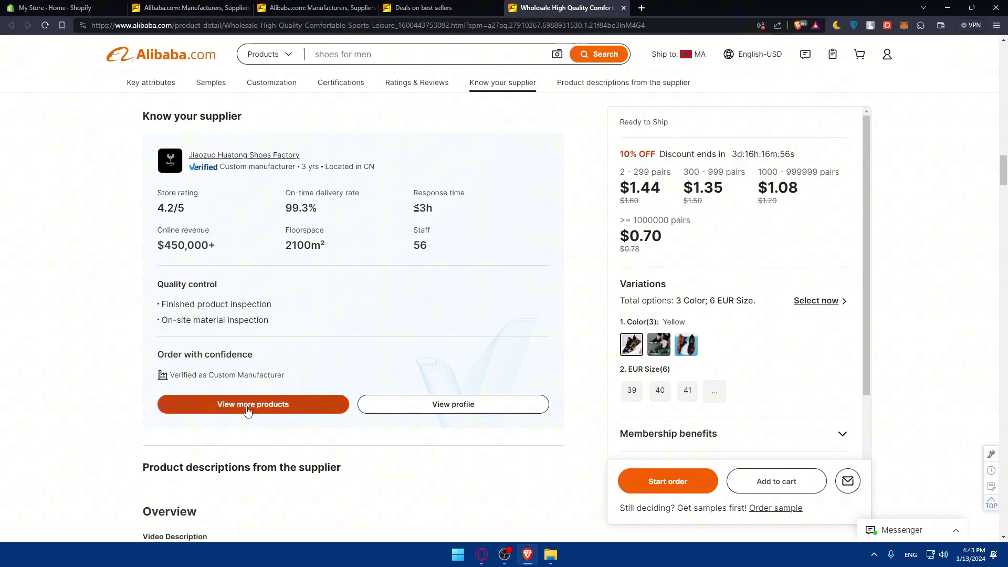
{"action": "left_click", "coordinate": [427, 411]}
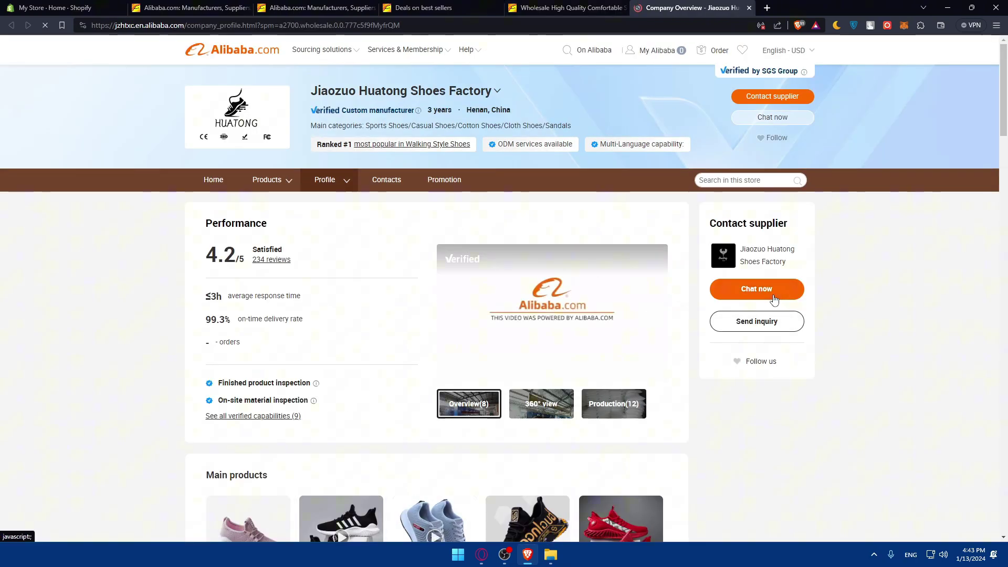
{"action": "left_click", "coordinate": [774, 298]}
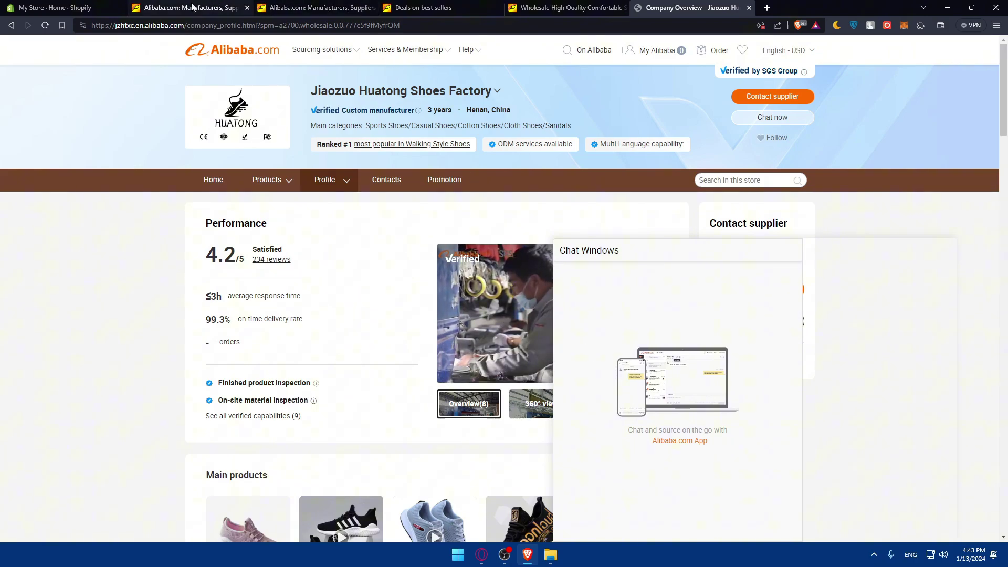
- Open a blank Add product form from the Shopify Products list and look over its fields
{"action": "left_click", "coordinate": [78, 5]}
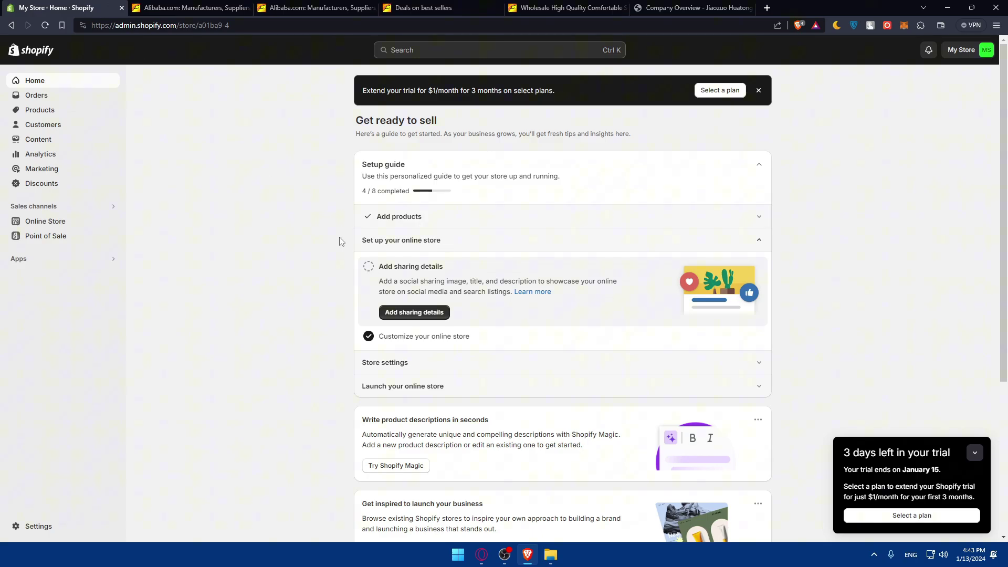
{"action": "left_click", "coordinate": [40, 111]}
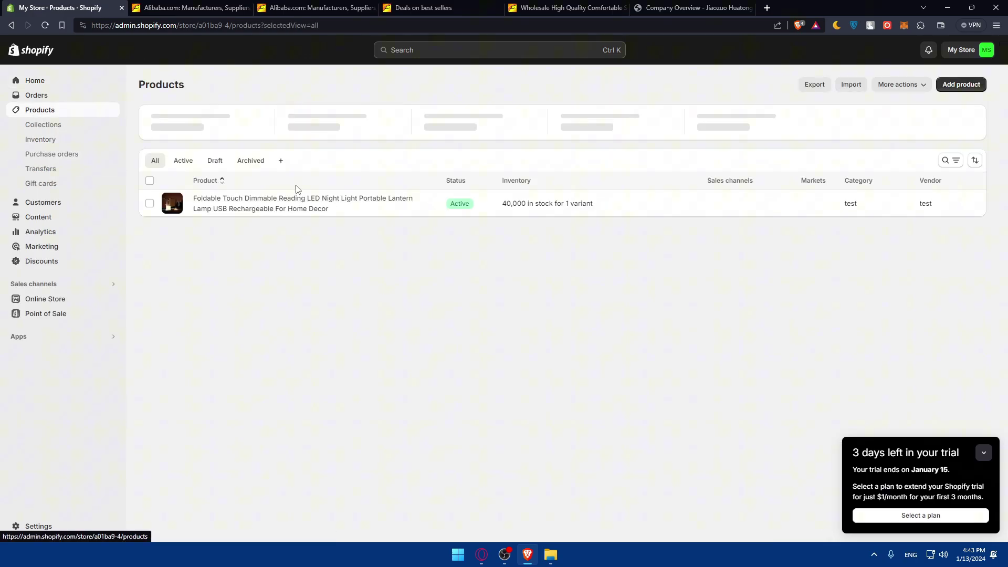
{"action": "left_click", "coordinate": [965, 85]}
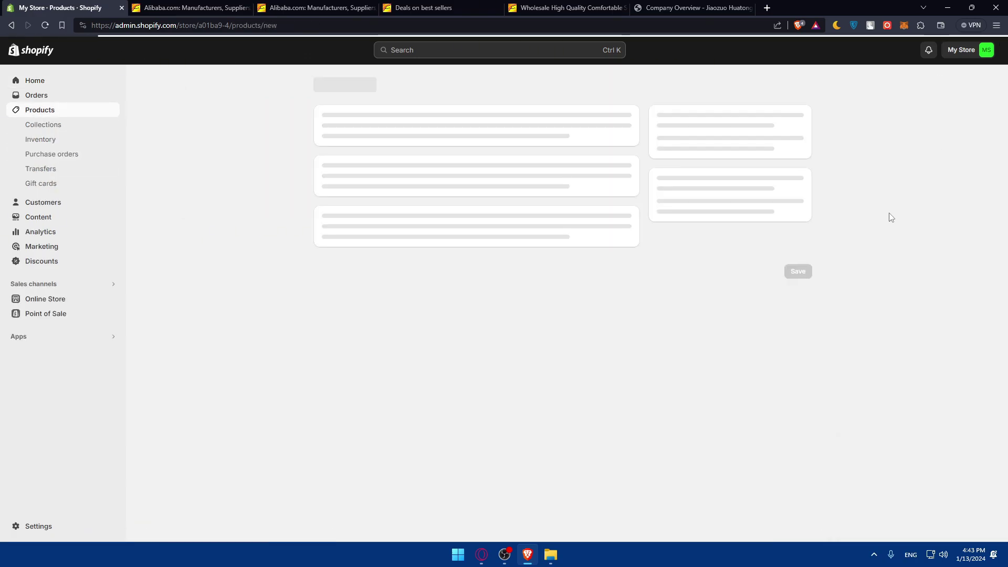
{"action": "scroll", "coordinate": [464, 263], "scroll_direction": "down", "scroll_amount": 10}
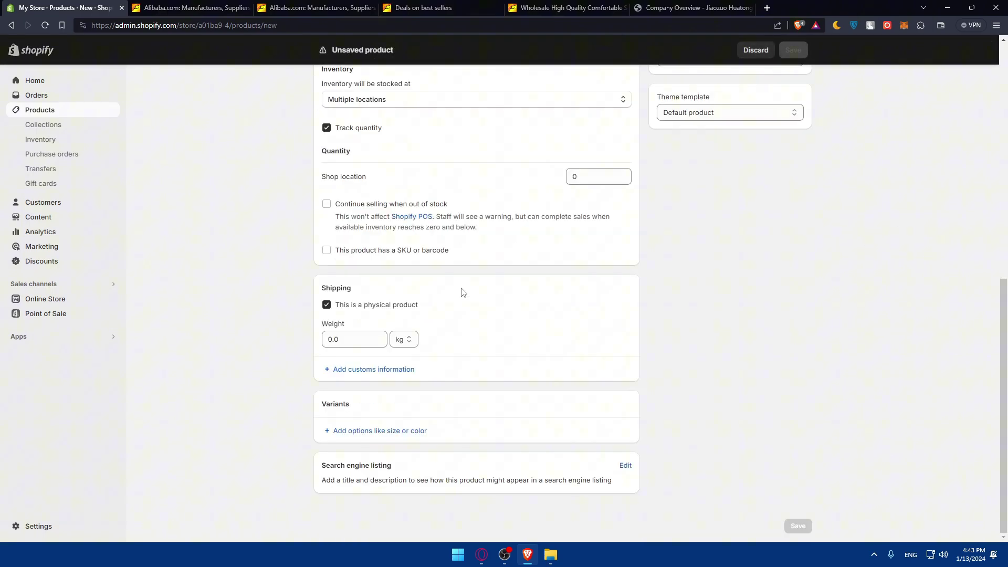
{"action": "scroll", "coordinate": [461, 291], "scroll_direction": "up", "scroll_amount": 6}
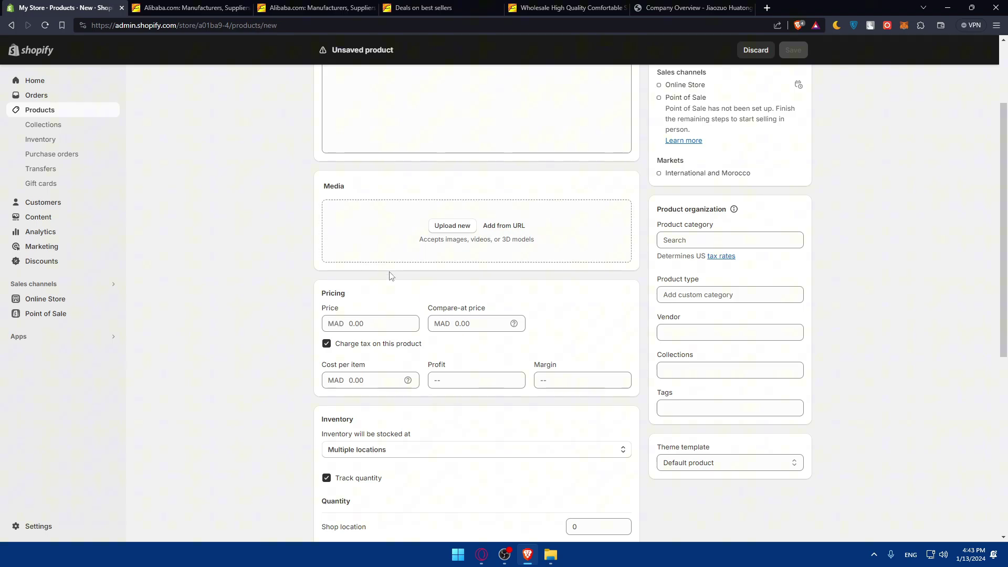
{"action": "scroll", "coordinate": [462, 268], "scroll_direction": "down", "scroll_amount": 3}
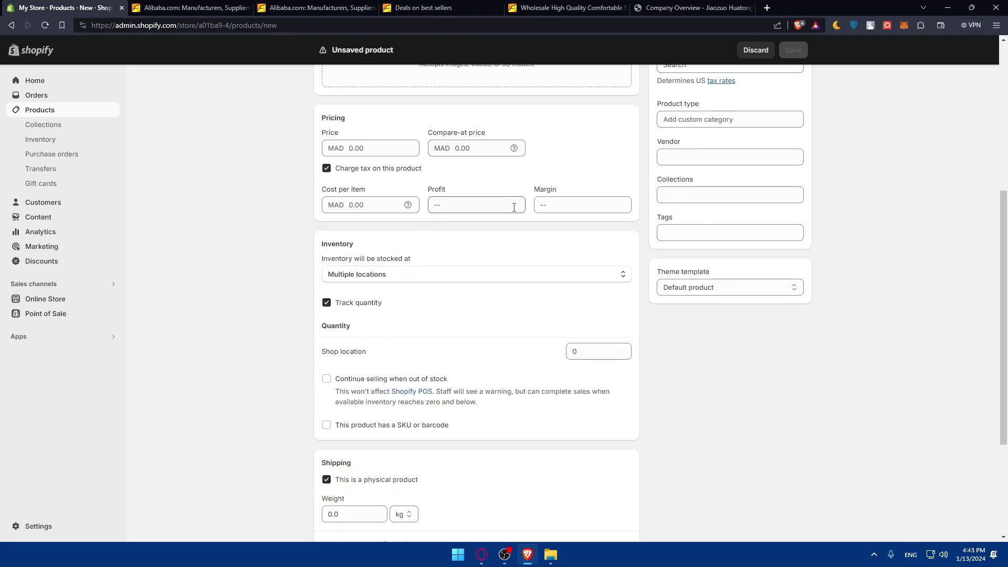
{"action": "scroll", "coordinate": [522, 219], "scroll_direction": "down", "scroll_amount": 2}
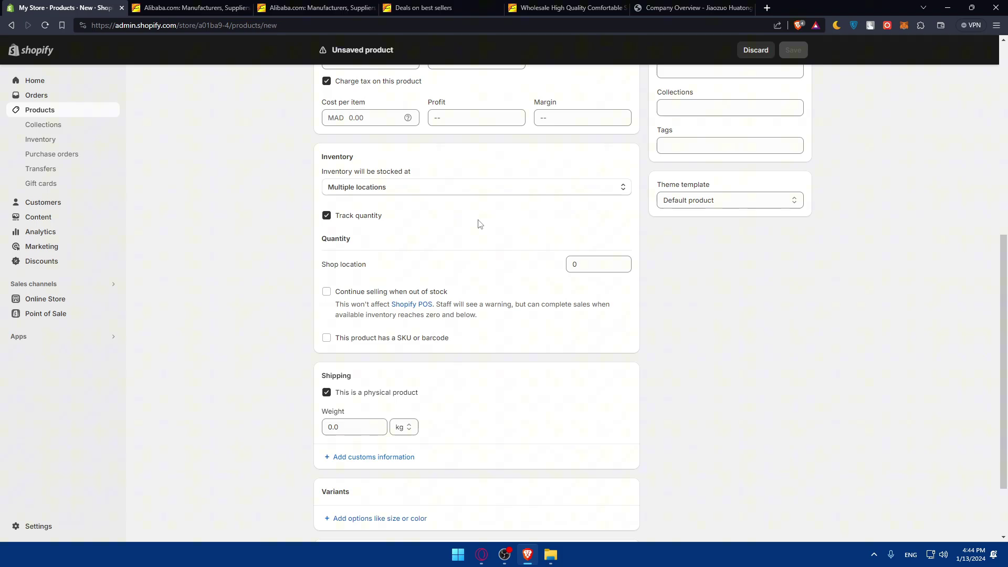
{"action": "scroll", "coordinate": [479, 225], "scroll_direction": "up", "scroll_amount": 7}
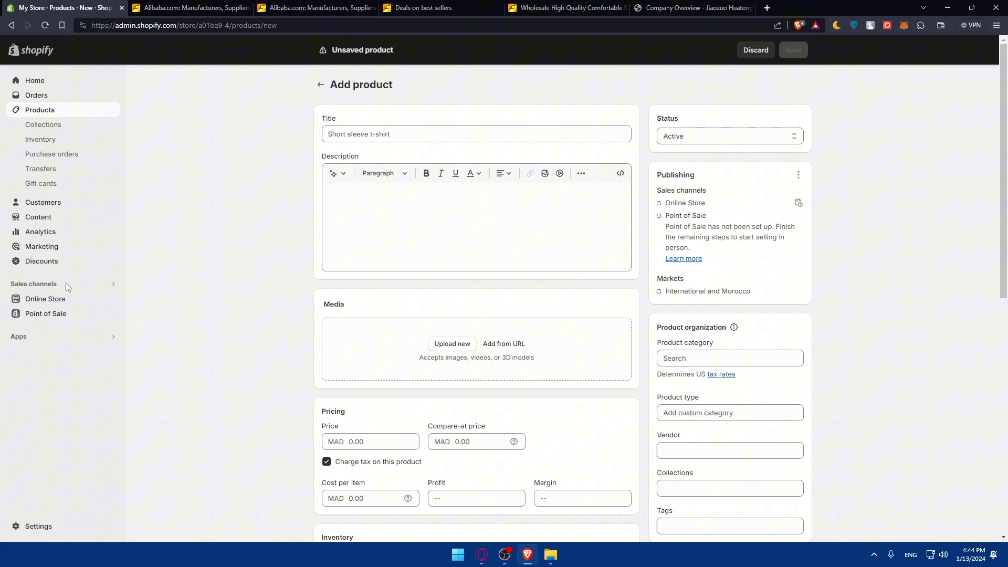
- Preview the live storefront and its LED night light lamp page, then return to admin Products
{"action": "left_click", "coordinate": [51, 302]}
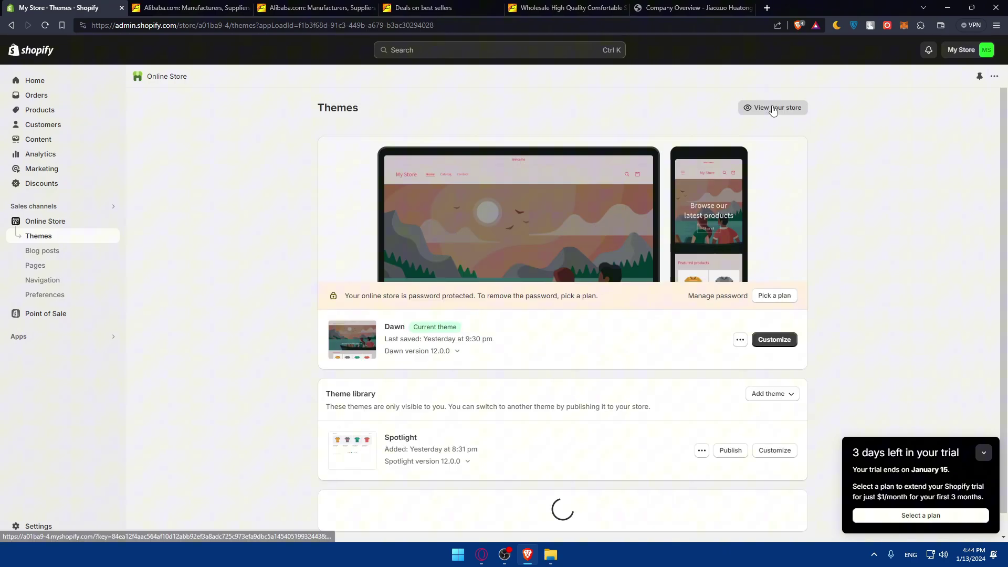
{"action": "left_click", "coordinate": [768, 108]}
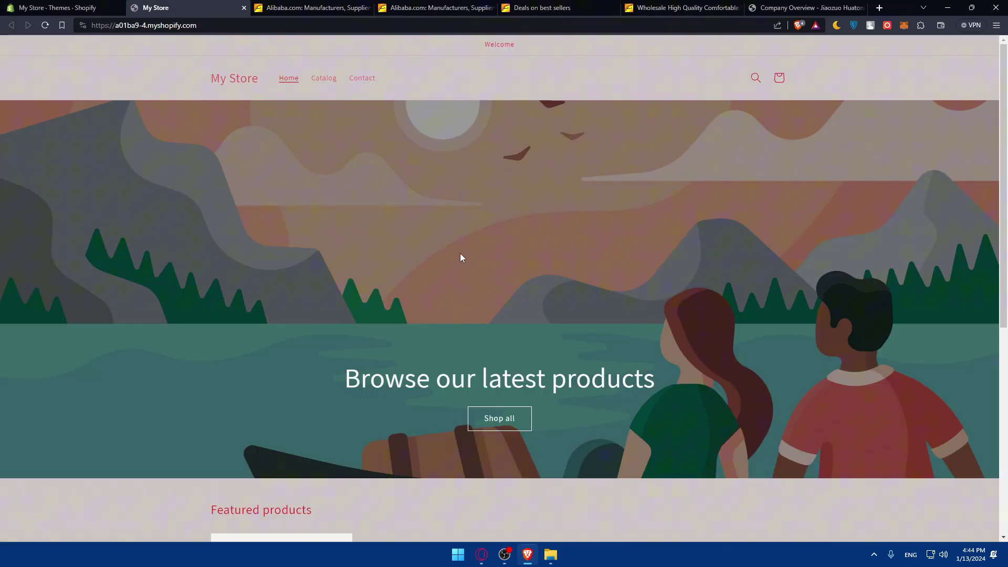
{"action": "scroll", "coordinate": [457, 263], "scroll_direction": "down", "scroll_amount": 6}
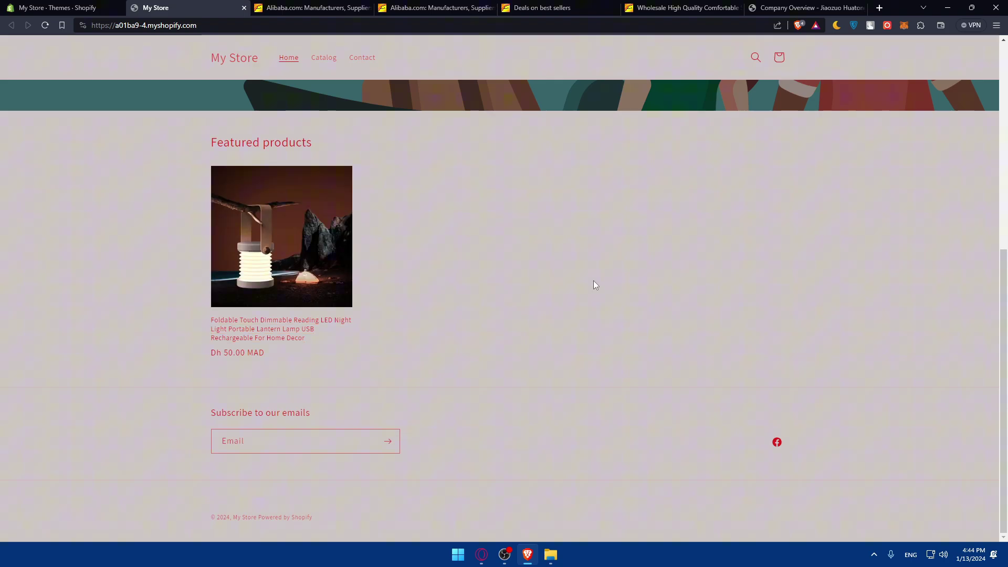
{"action": "left_click", "coordinate": [265, 235]}
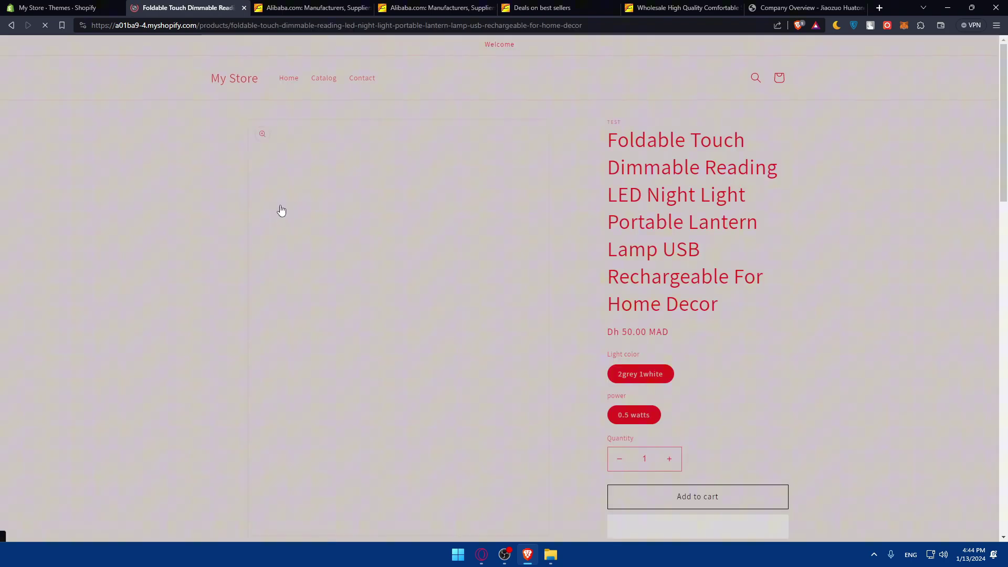
{"action": "scroll", "coordinate": [281, 210], "scroll_direction": "down", "scroll_amount": 5}
{"action": "key", "text": "alt+Left"}
{"action": "scroll", "coordinate": [383, 261], "scroll_direction": "down", "scroll_amount": 6}
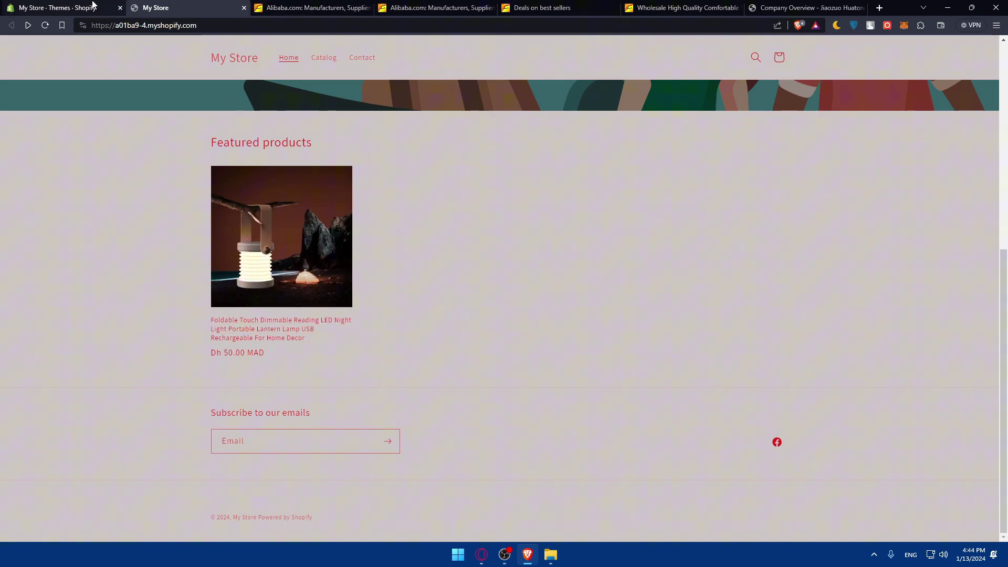
{"action": "left_click", "coordinate": [63, 8]}
{"action": "left_click", "coordinate": [40, 109]}
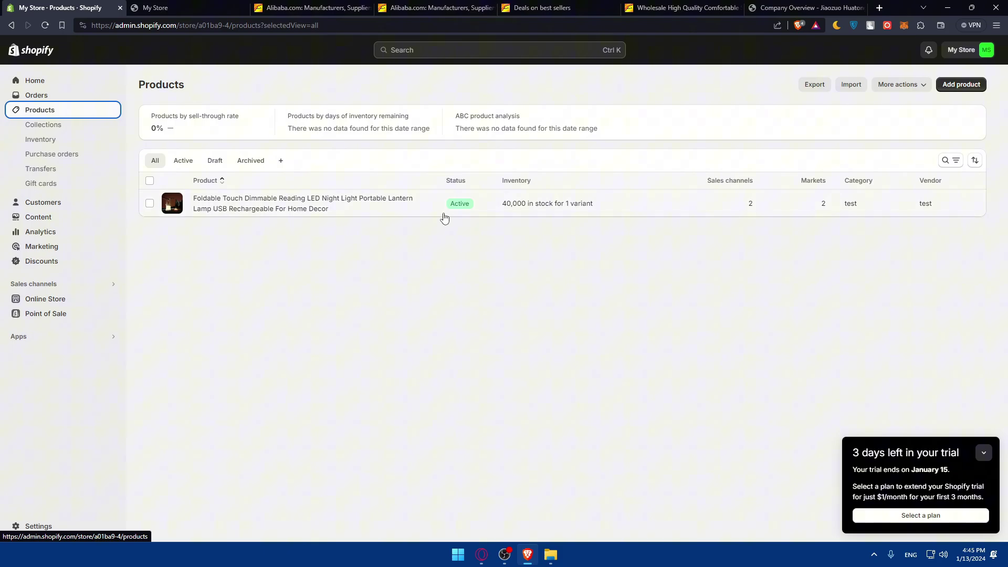
- Open the Fabric Wireless Outdoor Speaker listing from the deals page, closing the shoe product tab
{"action": "left_click", "coordinate": [542, 7]}
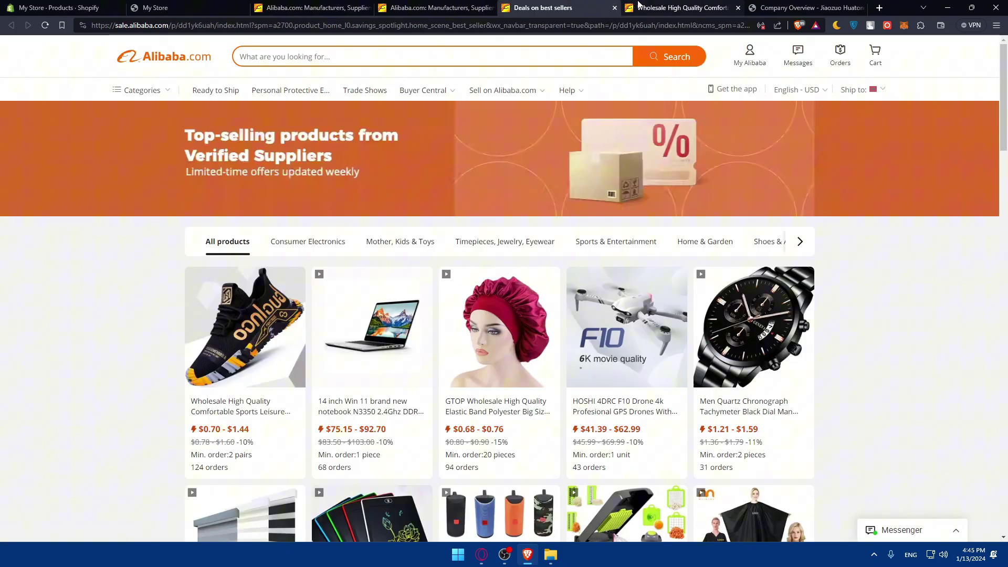
{"action": "scroll", "coordinate": [391, 270], "scroll_direction": "down", "scroll_amount": 3}
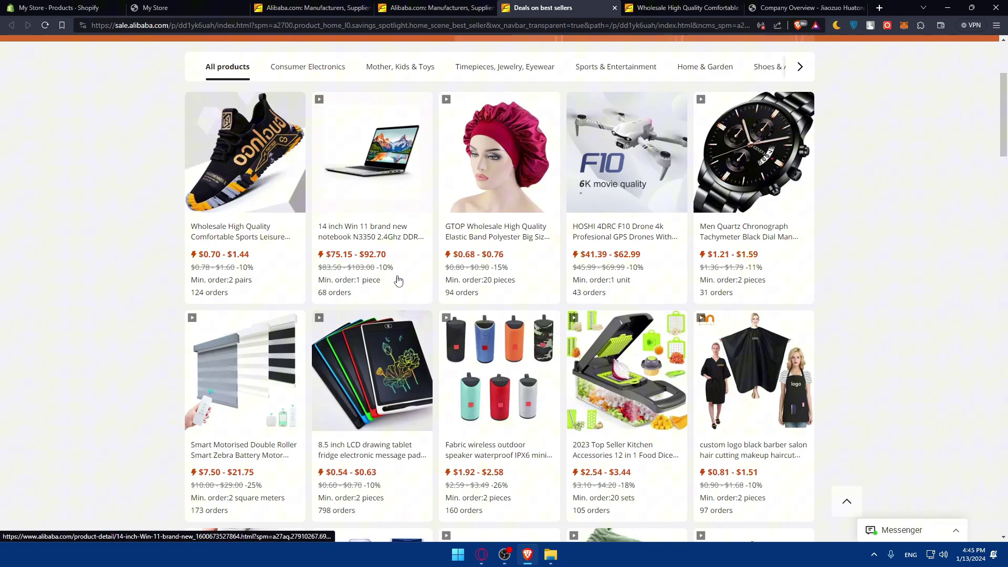
{"action": "left_click", "coordinate": [519, 356]}
{"action": "left_click", "coordinate": [725, 7]}
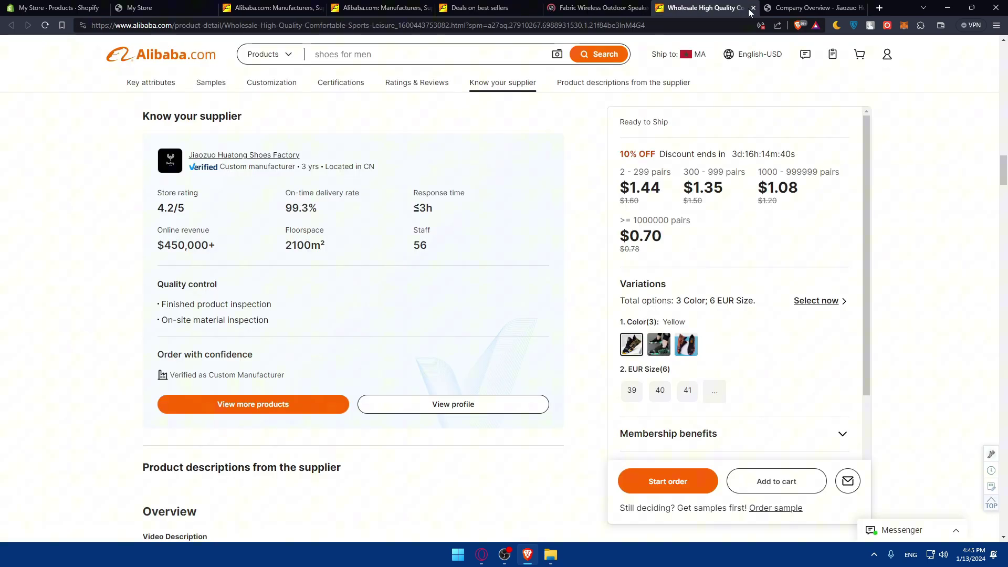
{"action": "left_click", "coordinate": [753, 8]}
{"action": "left_click", "coordinate": [678, 7]}
- Reopen the shoe tab and open speaker supplier Shenzhen Yuzhuo Technology's company profile
{"action": "scroll", "coordinate": [376, 194], "scroll_direction": "down", "scroll_amount": 15}
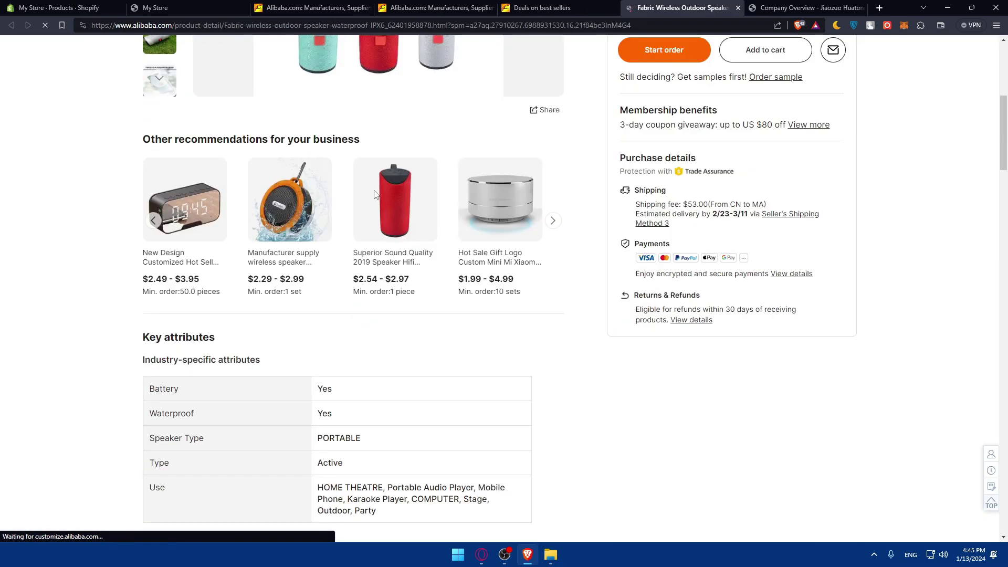
{"action": "scroll", "coordinate": [374, 194], "scroll_direction": "down", "scroll_amount": 15}
{"action": "scroll", "coordinate": [315, 236], "scroll_direction": "up", "scroll_amount": 3}
{"action": "scroll", "coordinate": [198, 294], "scroll_direction": "down", "scroll_amount": 2}
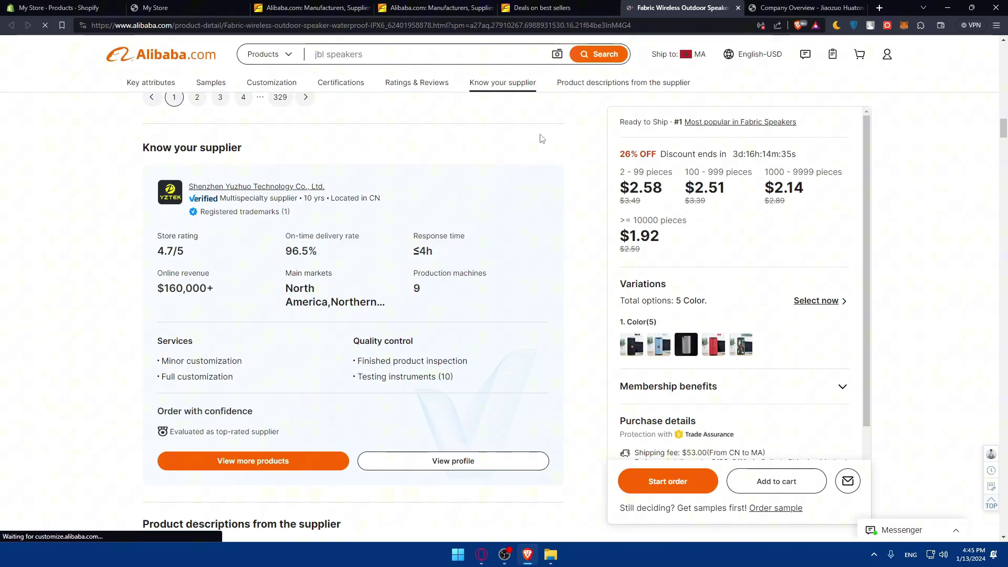
{"action": "key", "text": "ctrl+shift+t"}
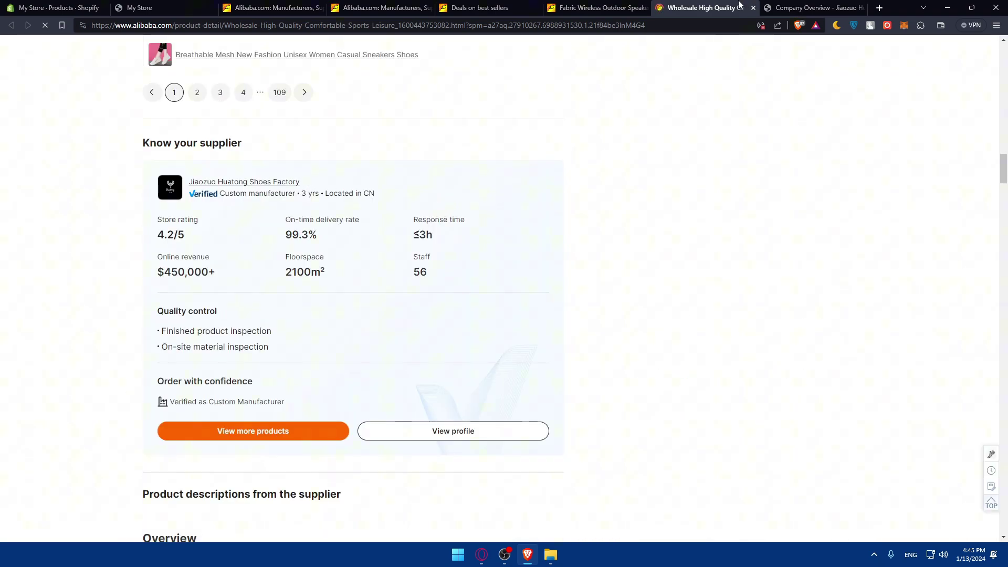
{"action": "left_click", "coordinate": [609, 7]}
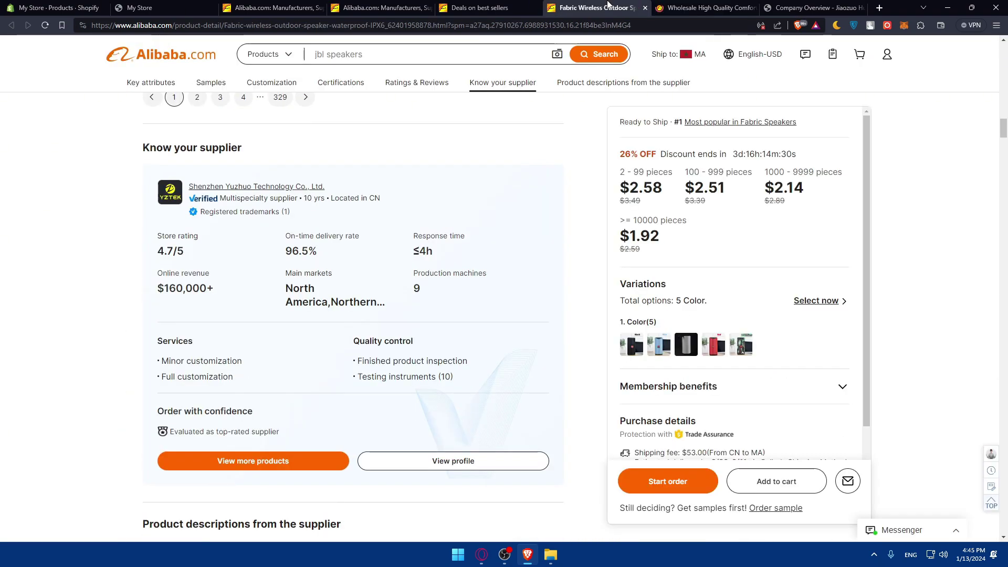
{"action": "left_click", "coordinate": [401, 467]}
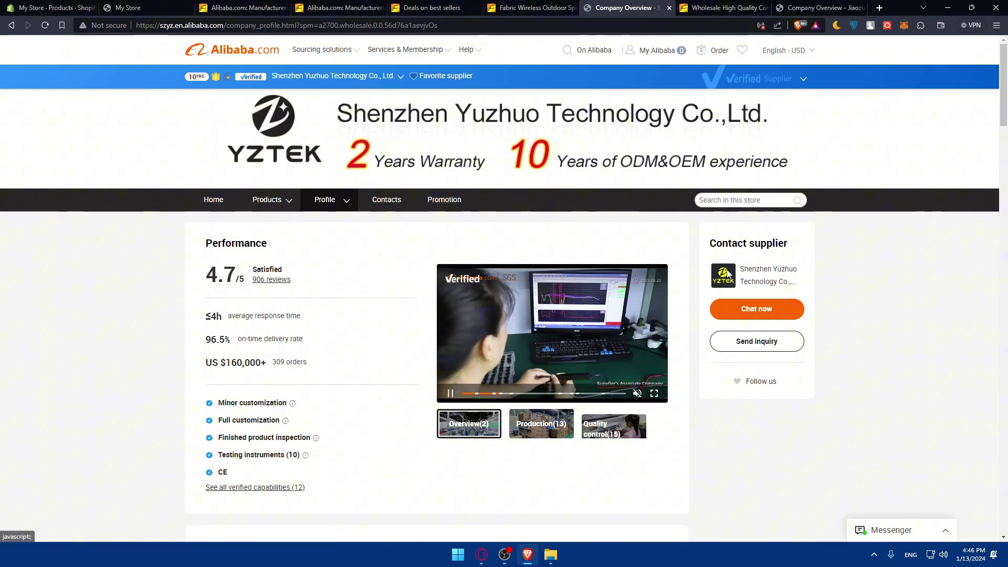
- Start a new Shopify product, compare it with the live My Store storefront, then enter Online Store
{"action": "left_click", "coordinate": [50, 7]}
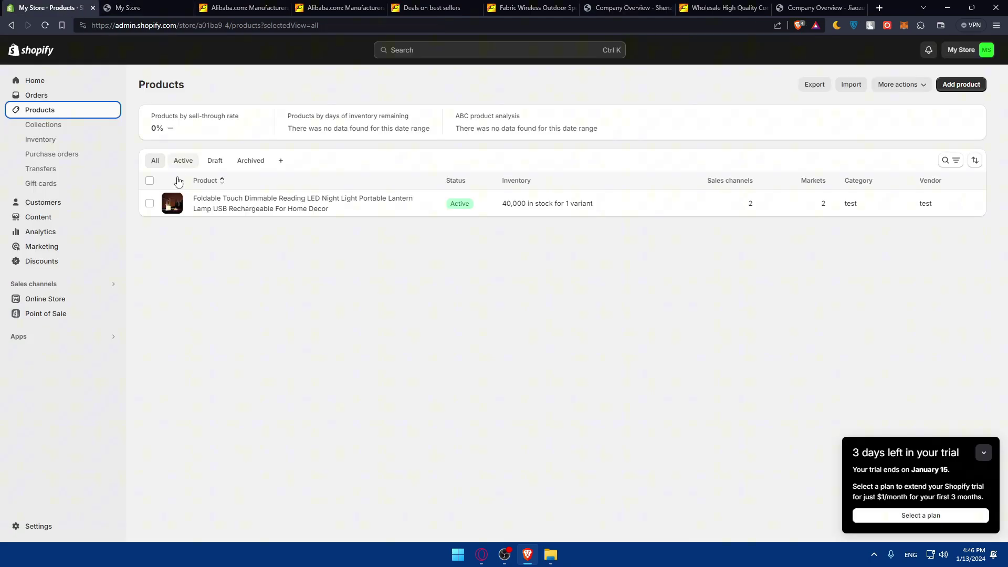
{"action": "left_click", "coordinate": [961, 84]}
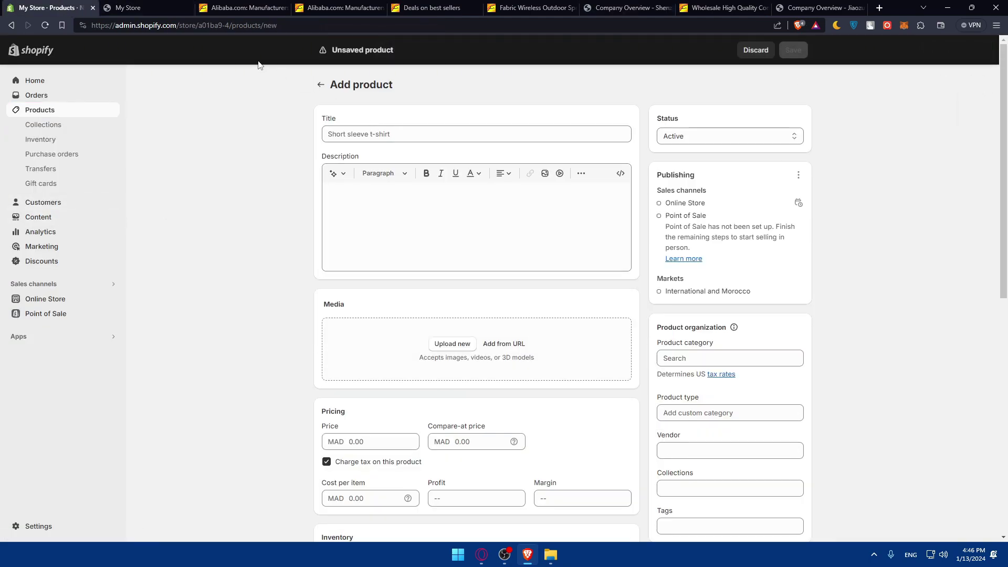
{"action": "left_click", "coordinate": [127, 8]}
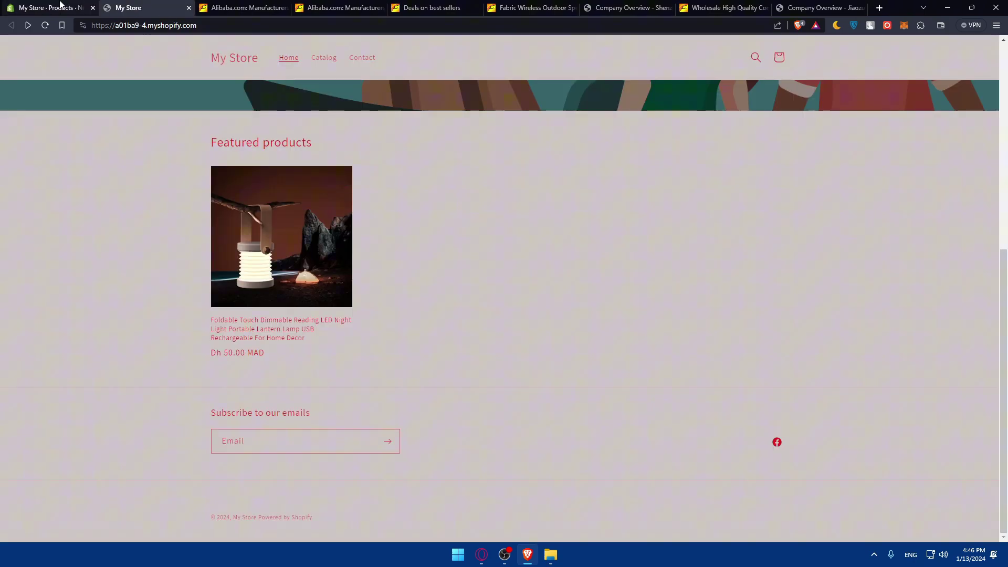
{"action": "left_click", "coordinate": [61, 5]}
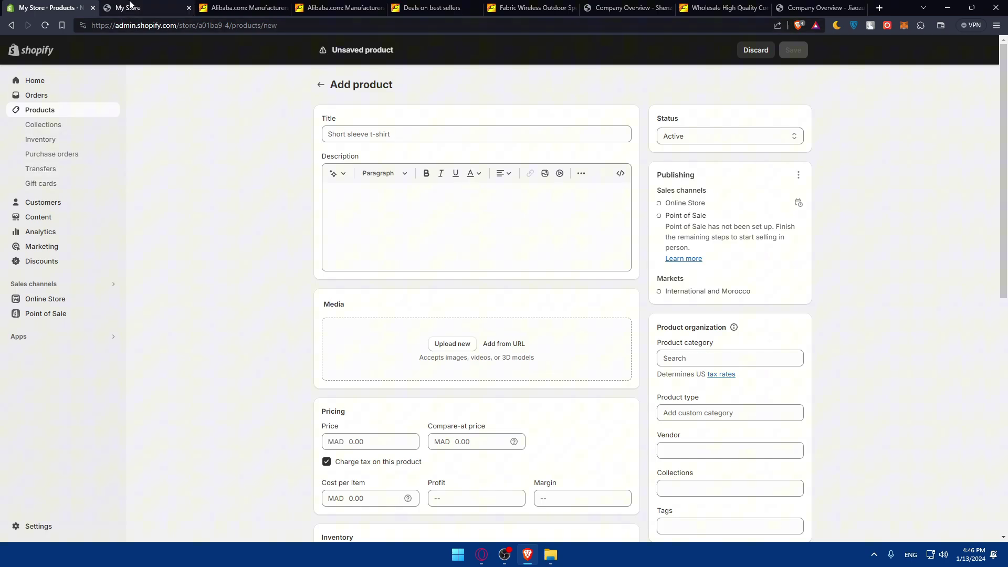
{"action": "left_click", "coordinate": [144, 11]}
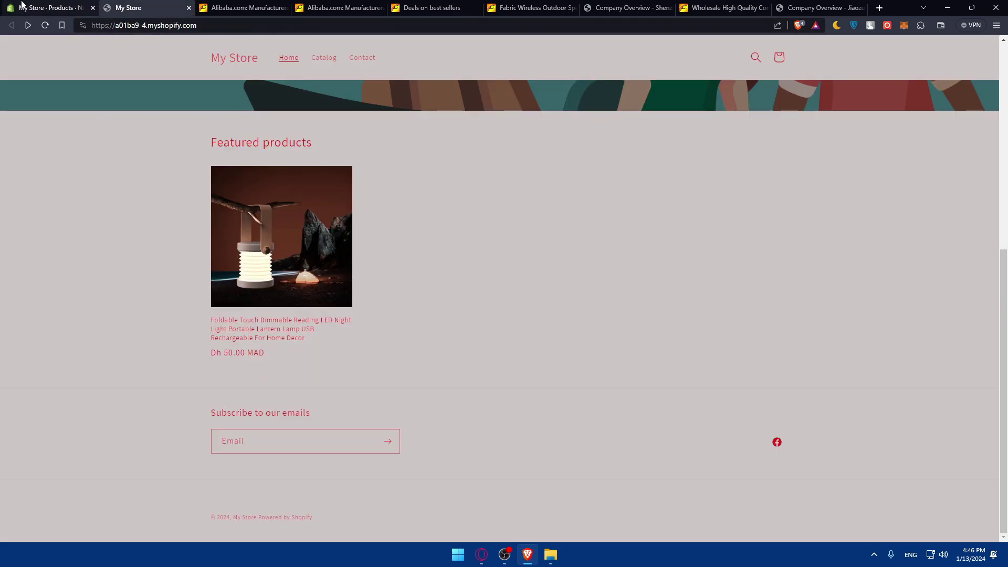
{"action": "left_click", "coordinate": [50, 8]}
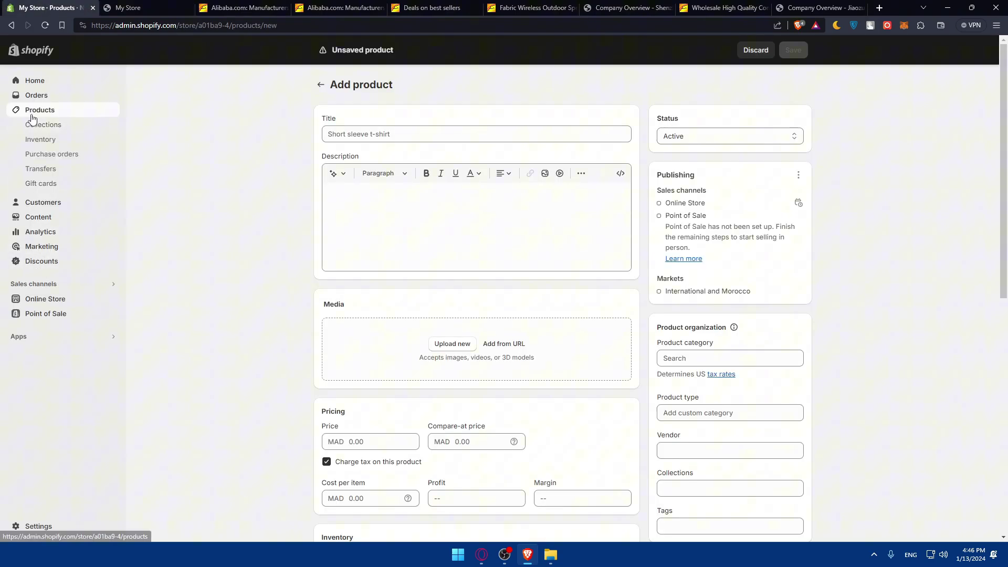
{"action": "left_click", "coordinate": [46, 299]}
- Review the Online Store Preferences, including customer privacy and the empty Google Analytics field
{"action": "left_click", "coordinate": [47, 295]}
{"action": "scroll", "coordinate": [540, 230], "scroll_direction": "down", "scroll_amount": 7}
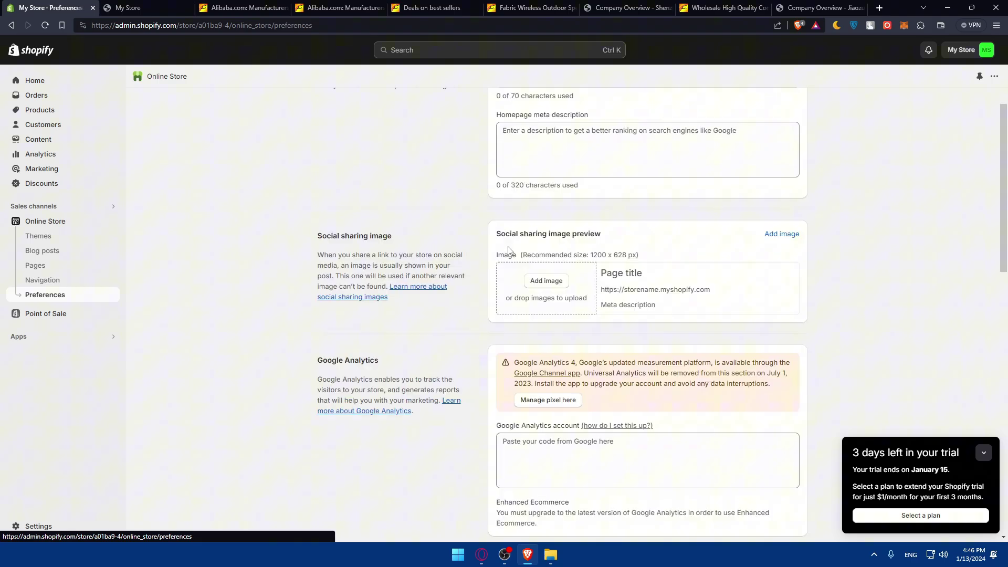
{"action": "scroll", "coordinate": [387, 304], "scroll_direction": "up", "scroll_amount": 3}
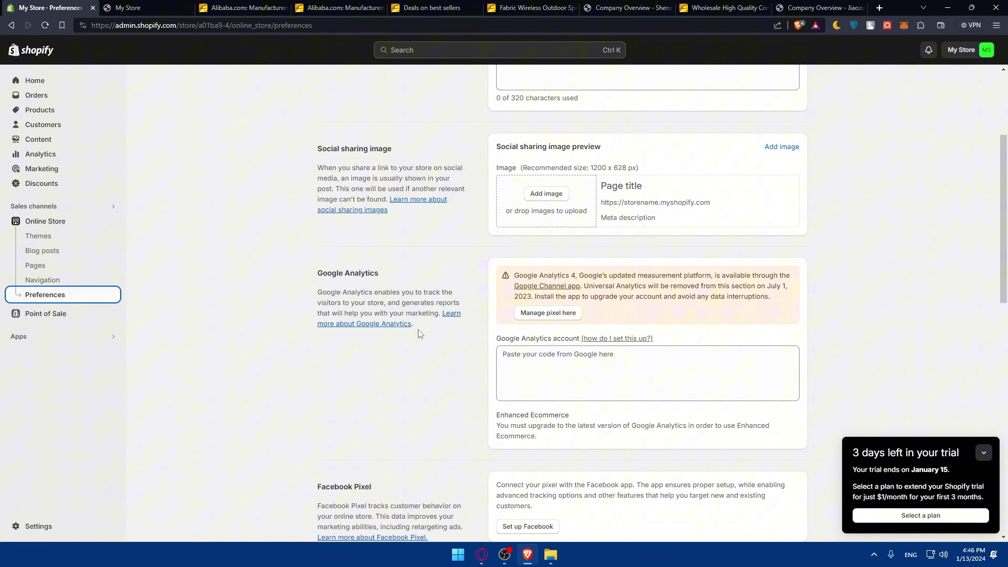
{"action": "scroll", "coordinate": [420, 334], "scroll_direction": "down", "scroll_amount": 6}
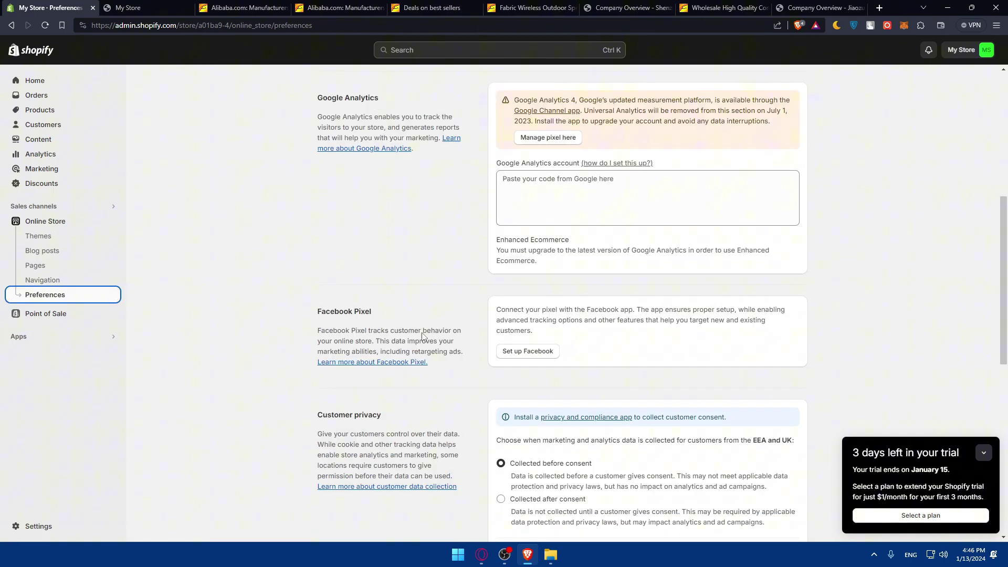
{"action": "scroll", "coordinate": [429, 344], "scroll_direction": "up", "scroll_amount": 10}
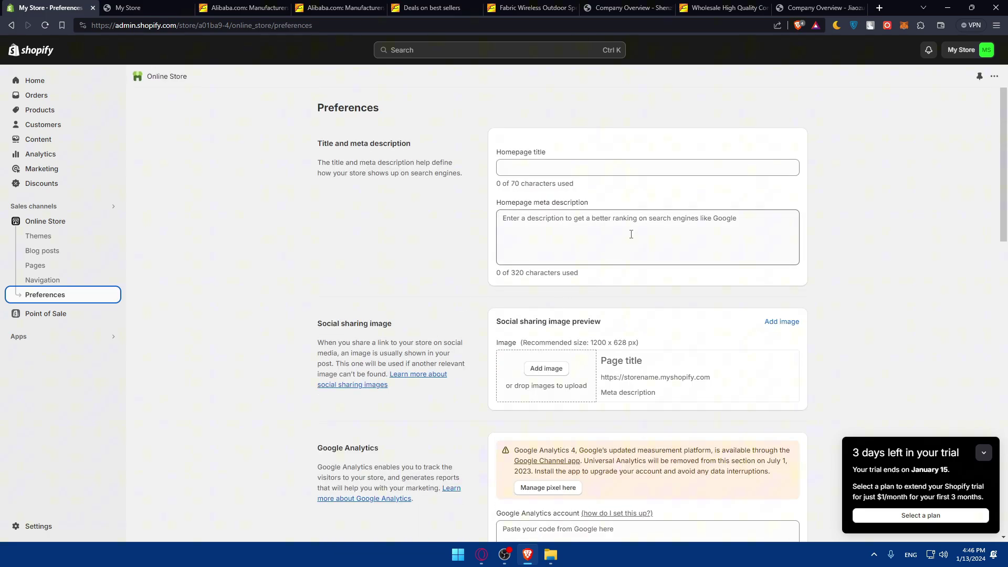
{"action": "scroll", "coordinate": [545, 359], "scroll_direction": "down", "scroll_amount": 7}
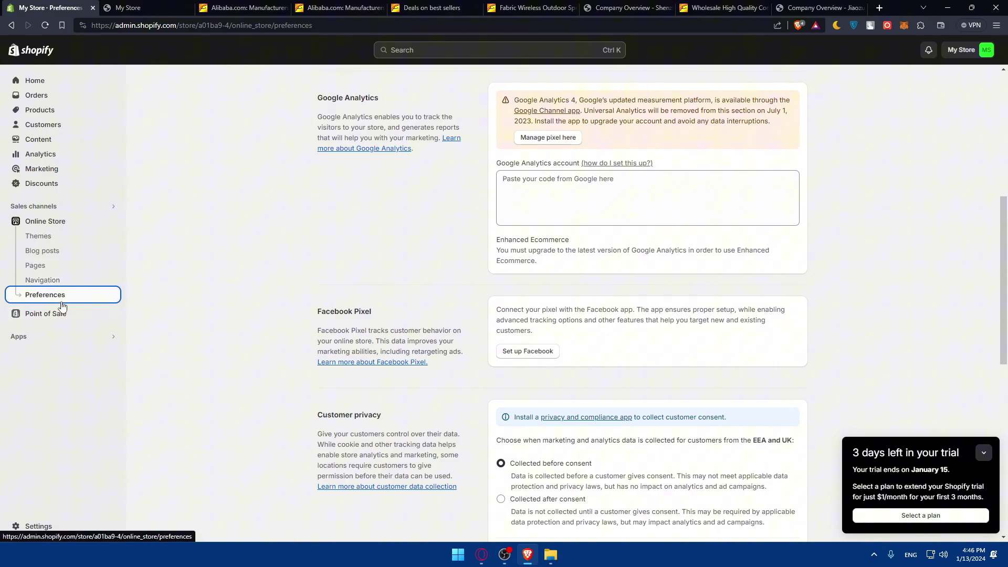
- Check what removing the store password requires, viewing the paid plan options
{"action": "left_click", "coordinate": [42, 280]}
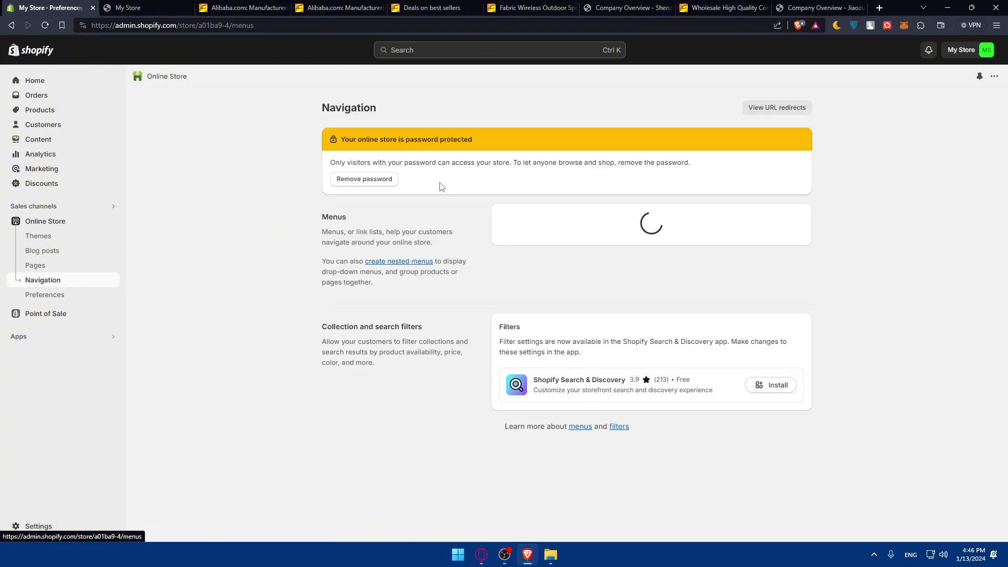
{"action": "left_click", "coordinate": [382, 180]}
{"action": "left_click", "coordinate": [651, 218]}
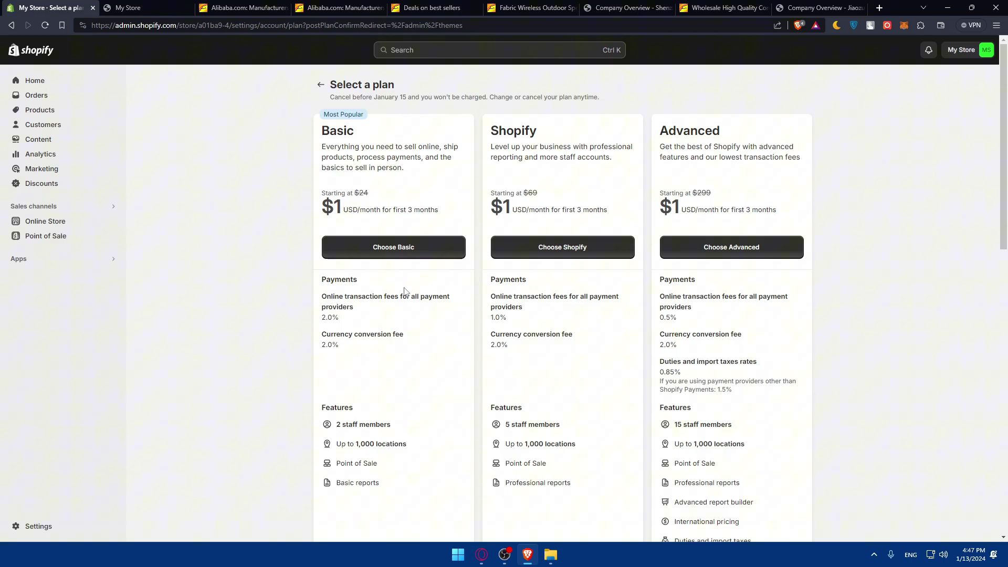
{"action": "left_click", "coordinate": [52, 224]}
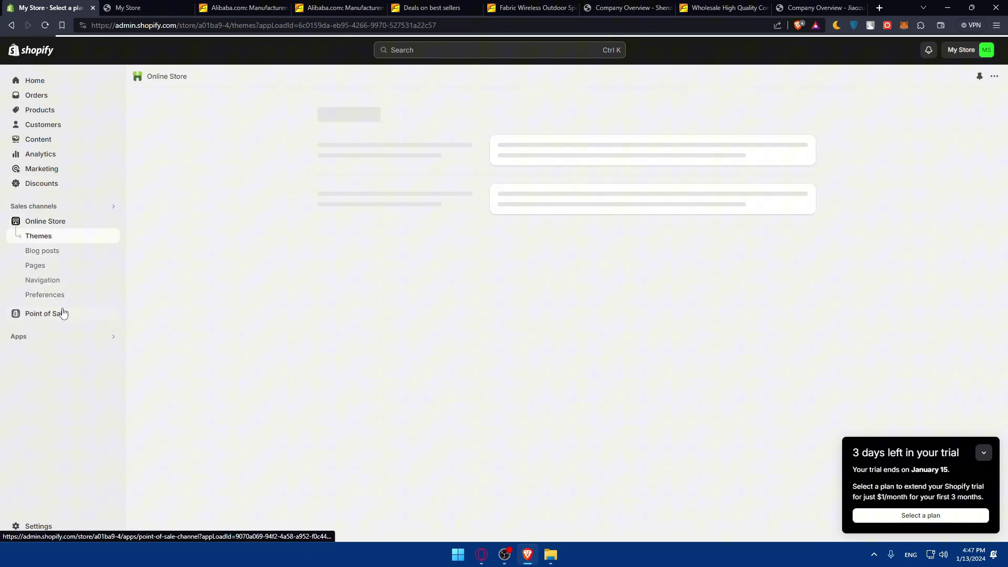
- Select the store password in Preferences, then close the Shopify admin and storefront tabs
{"action": "left_click", "coordinate": [45, 295]}
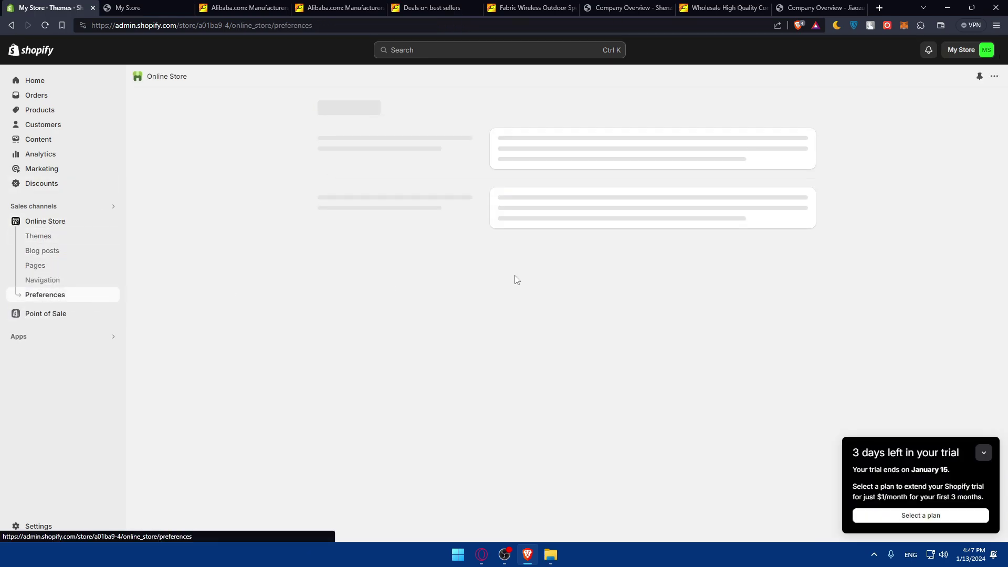
{"action": "scroll", "coordinate": [517, 276], "scroll_direction": "down", "scroll_amount": 18}
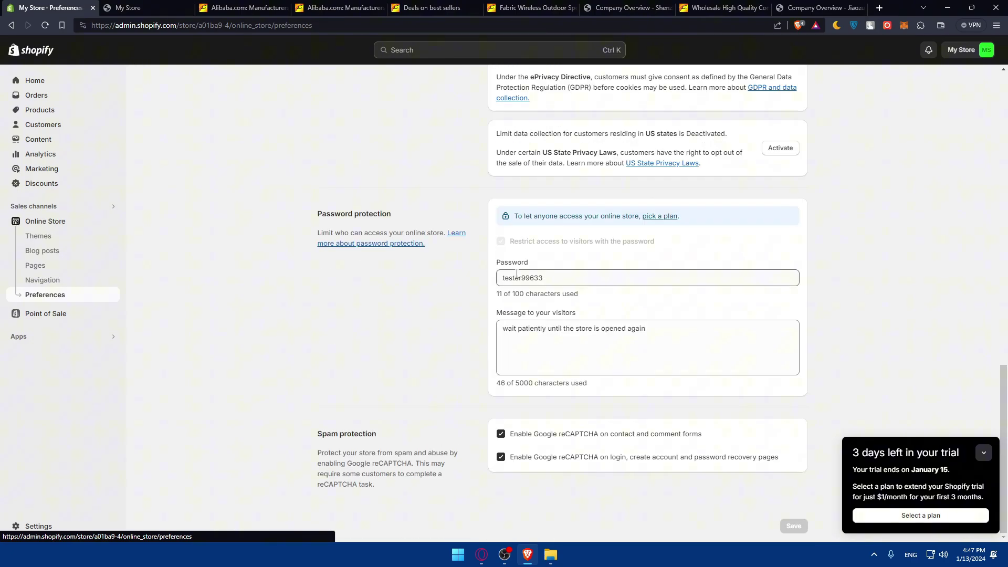
{"action": "double_click", "coordinate": [519, 277]}
{"action": "left_click", "coordinate": [861, 281]}
{"action": "left_click_drag", "start_coordinate": [788, 278], "coordinate": [466, 281]}
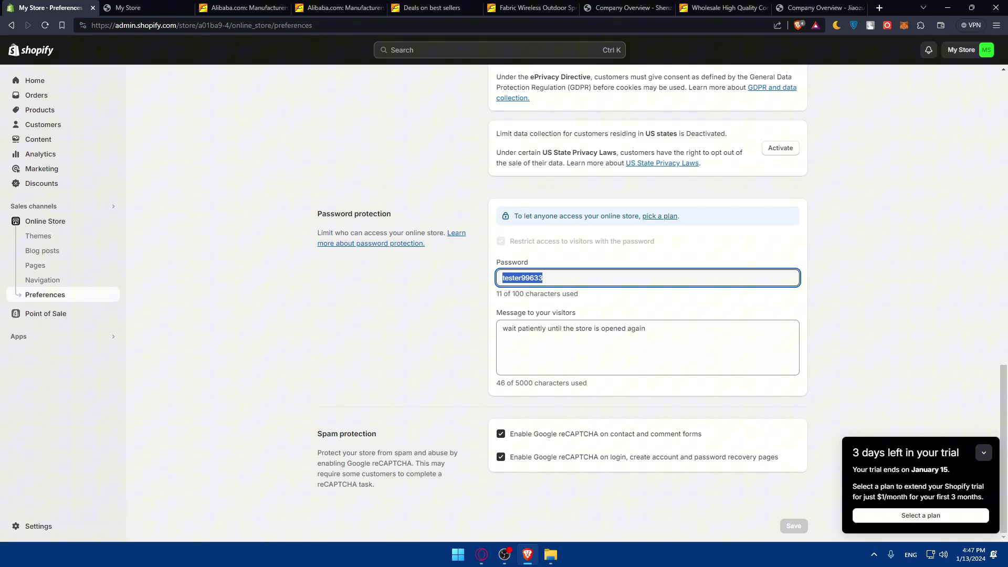
{"action": "left_click", "coordinate": [92, 10]}
{"action": "left_click", "coordinate": [93, 10]}
- Close the supplier search, deals, speaker and company overview tabs, leaving only a blank tab
{"action": "left_click", "coordinate": [93, 10]}
{"action": "left_click", "coordinate": [92, 10]}
{"action": "left_click", "coordinate": [92, 10]}
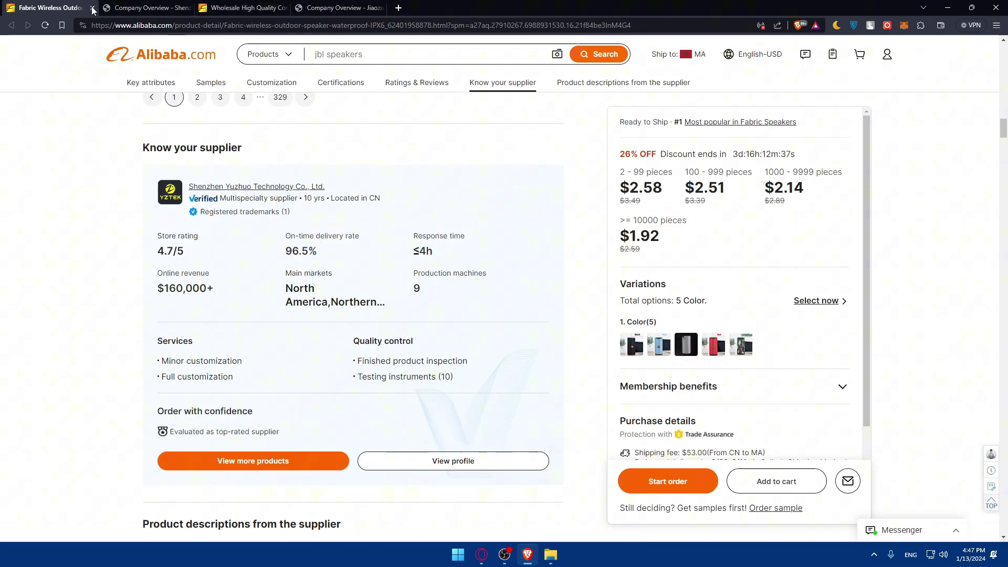
{"action": "left_click", "coordinate": [92, 10]}
{"action": "left_click", "coordinate": [92, 10]}
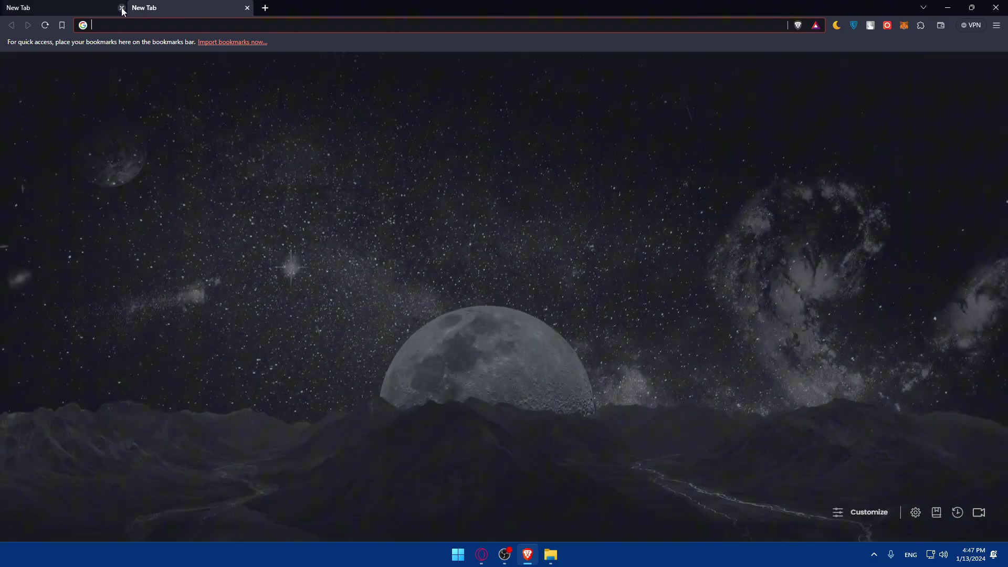
{"action": "left_click", "coordinate": [121, 8]}
{"action": "left_click", "coordinate": [139, 7]}
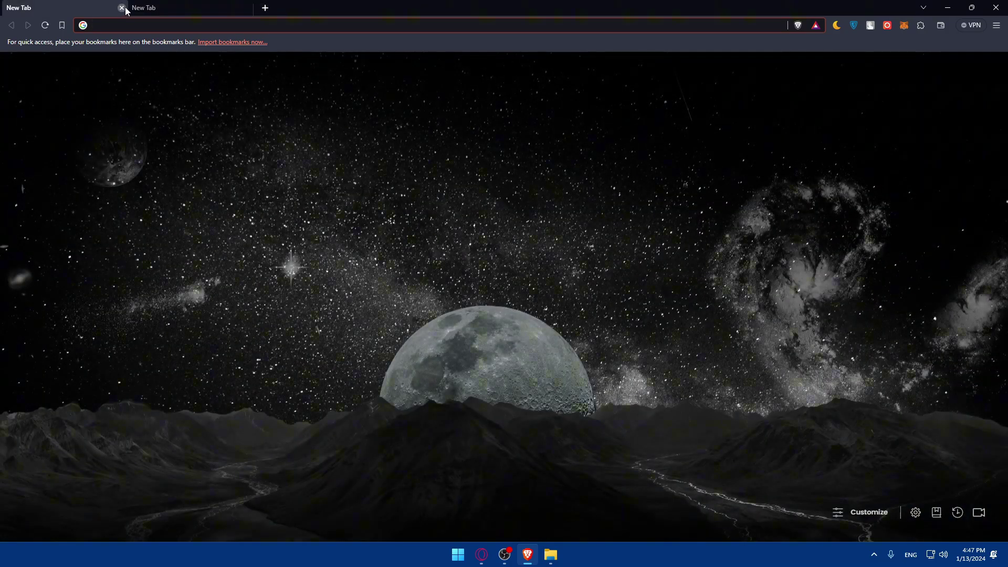
{"action": "left_click", "coordinate": [121, 8]}
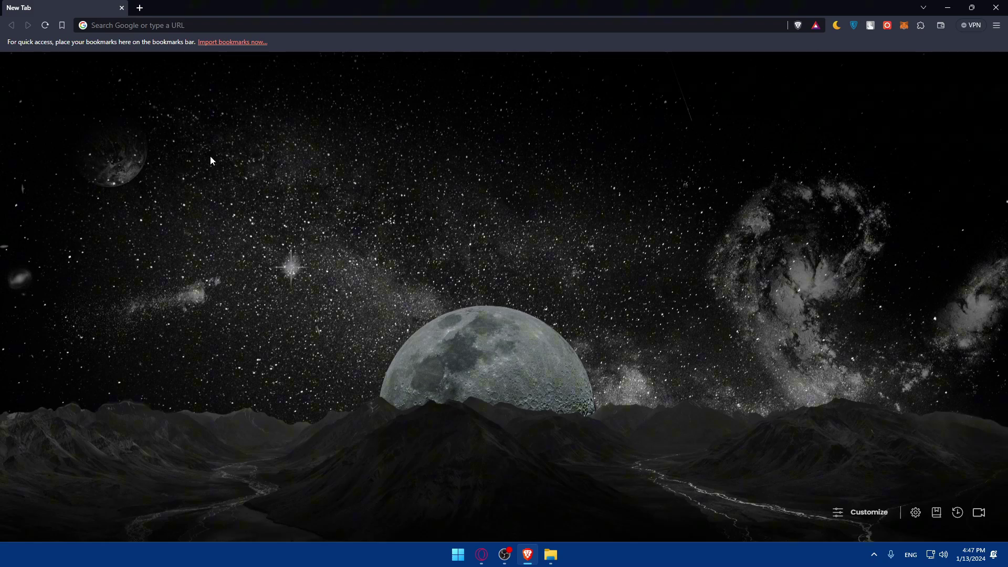